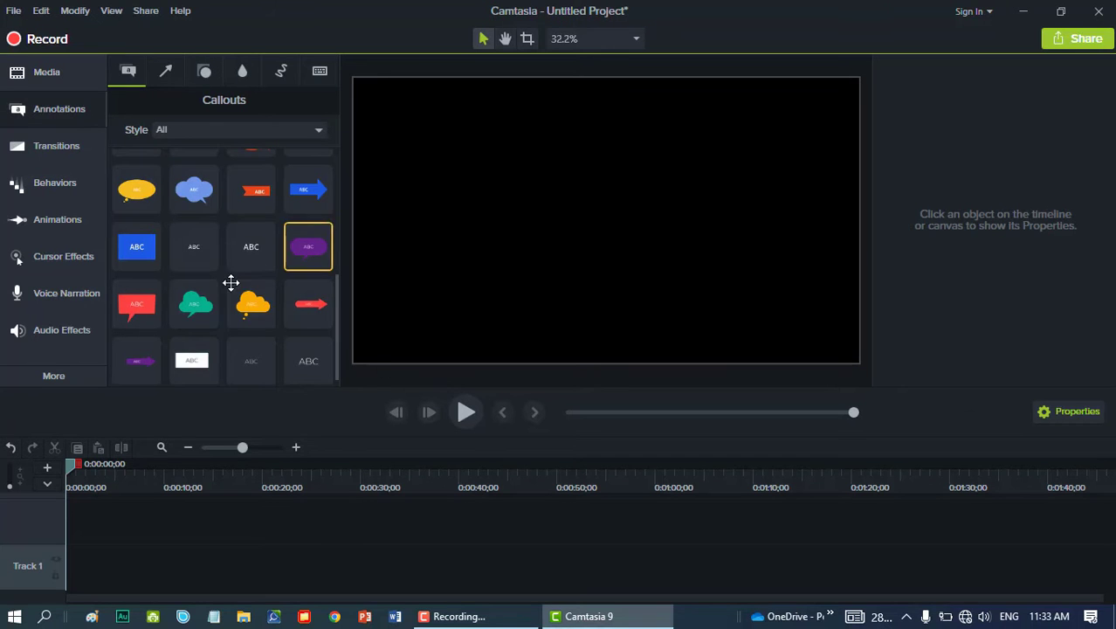
# Add a white text rectangle callout to the canvas and enlarge it to fill the whole frame.
pyautogui.click(192, 361)
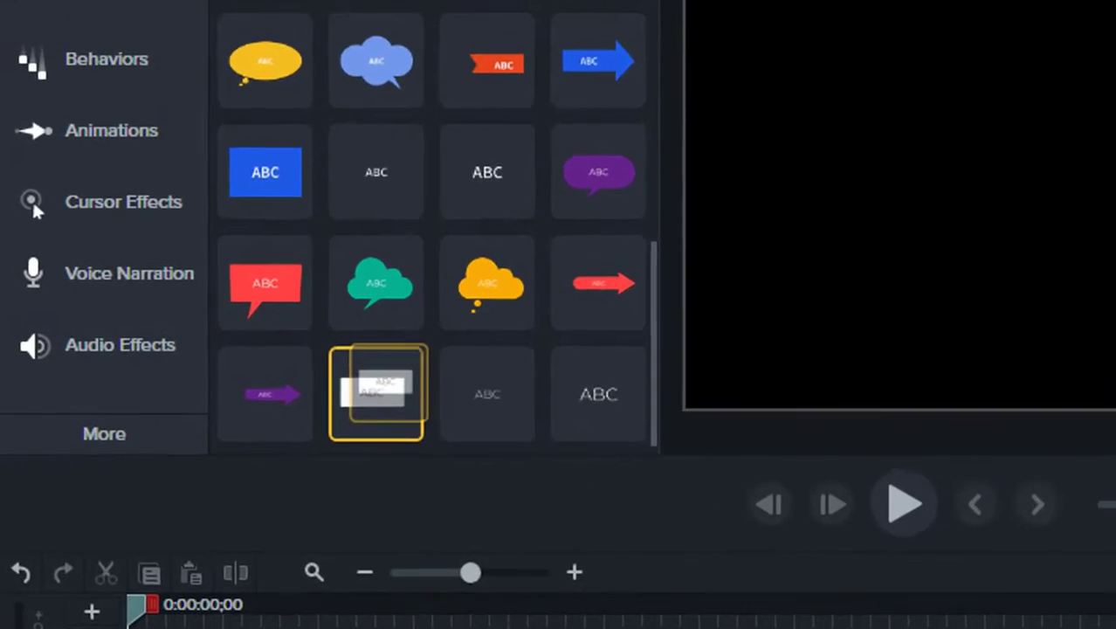
pyautogui.moveTo(384, 389); pyautogui.dragTo(865, 69)
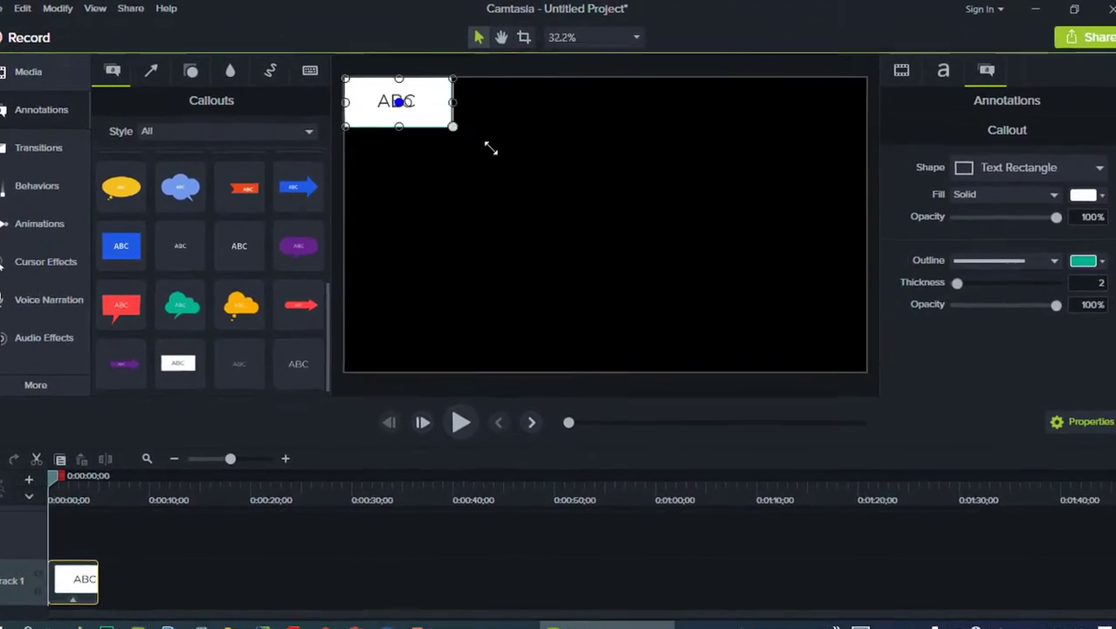
pyautogui.moveTo(491, 149); pyautogui.dragTo(866, 362)
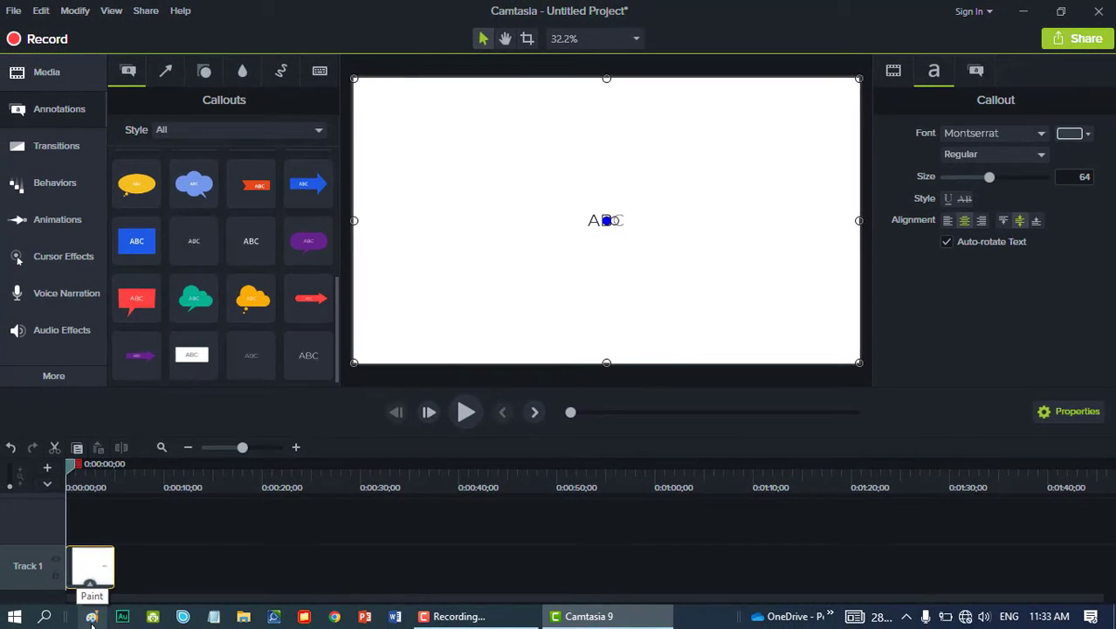
# Switch to Paint, paste the captured Camtasia screen and save the picture on the Desktop as thumbnail in PNG format.
pyautogui.click(91, 617)
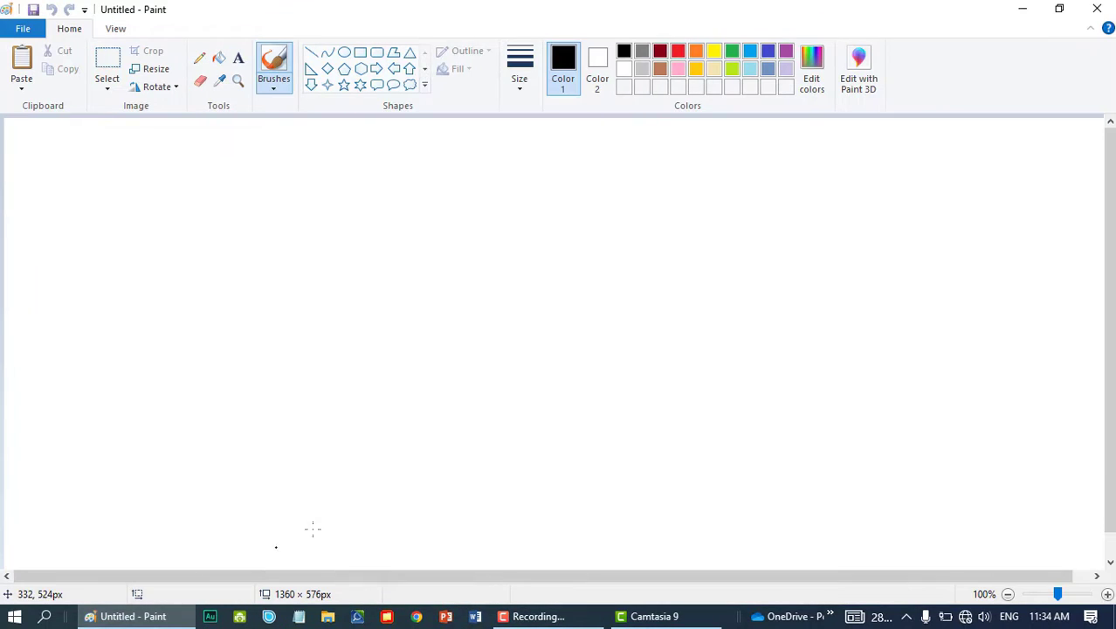
pyautogui.hotkey('ctrl', 'v')
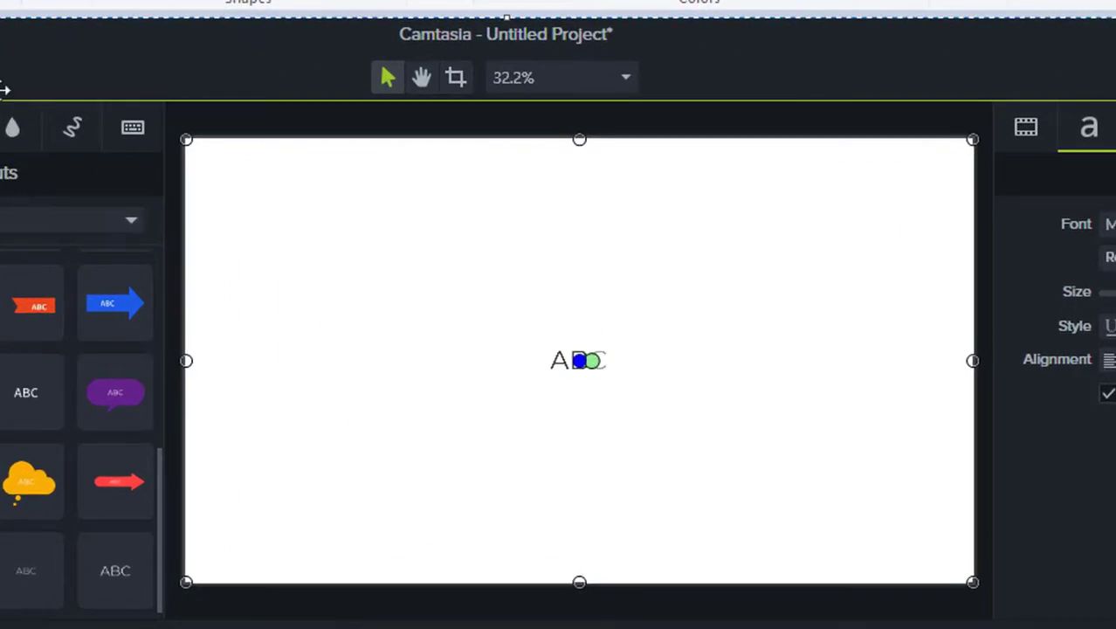
pyautogui.hotkey('ctrl', 's')
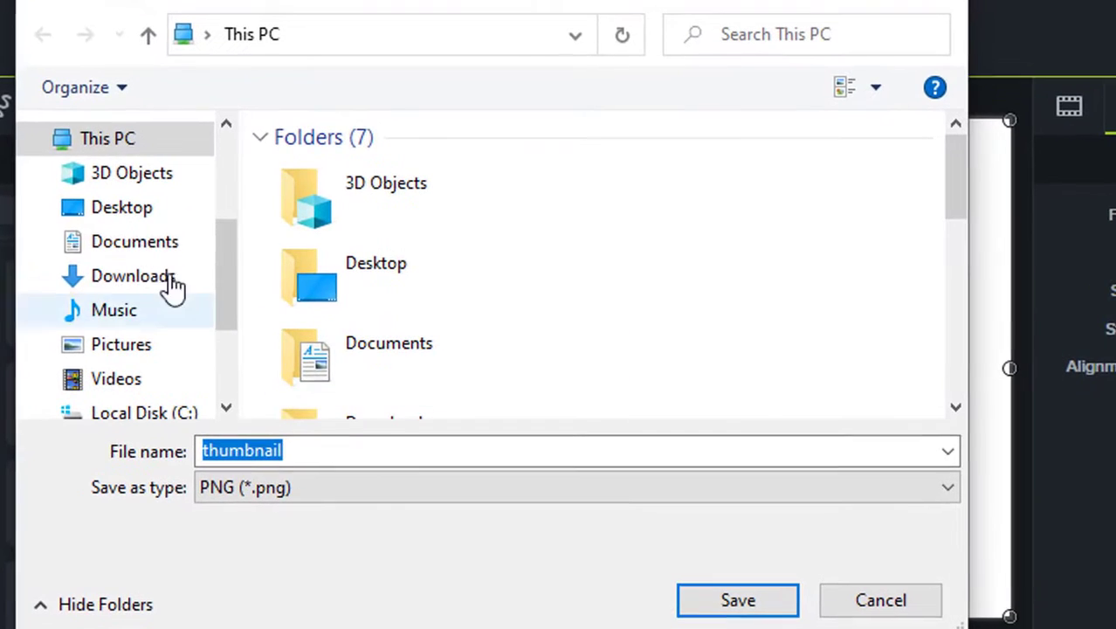
pyautogui.click(120, 212)
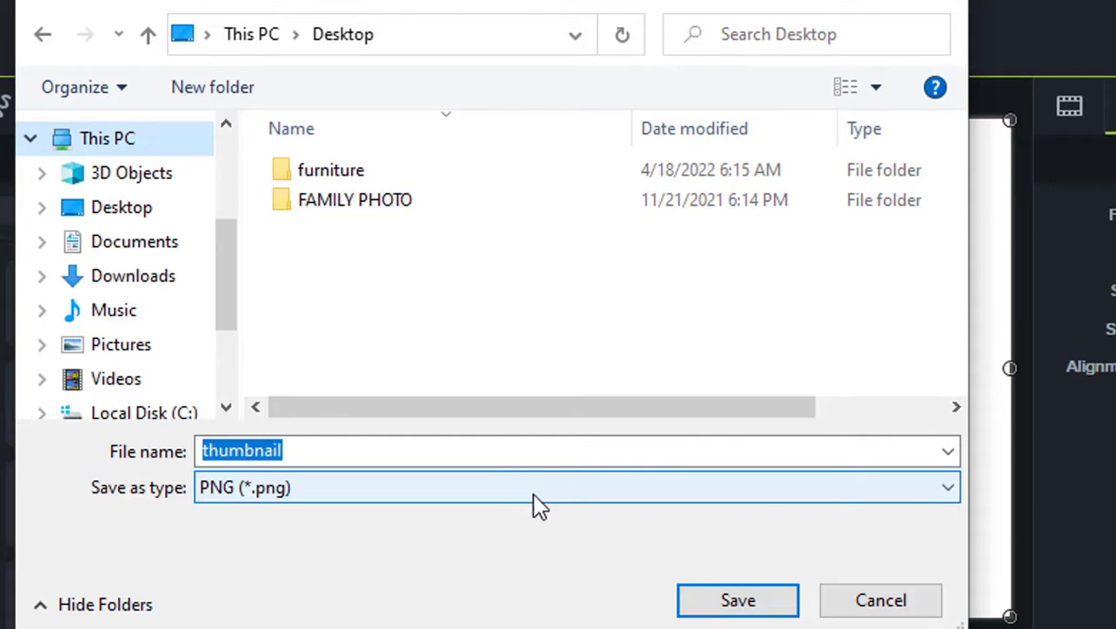
pyautogui.click(738, 601)
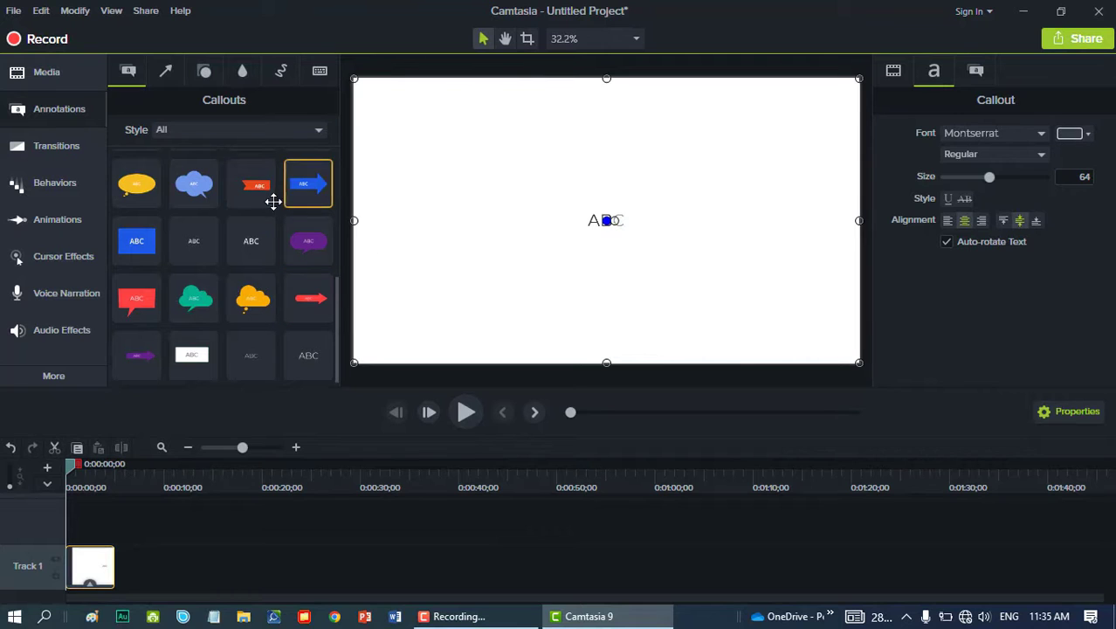
# Add the orange ribbon callout at the canvas's upper edge, stretch it to full width and increase its height.
pyautogui.moveTo(511, 220); pyautogui.dragTo(401, 107)
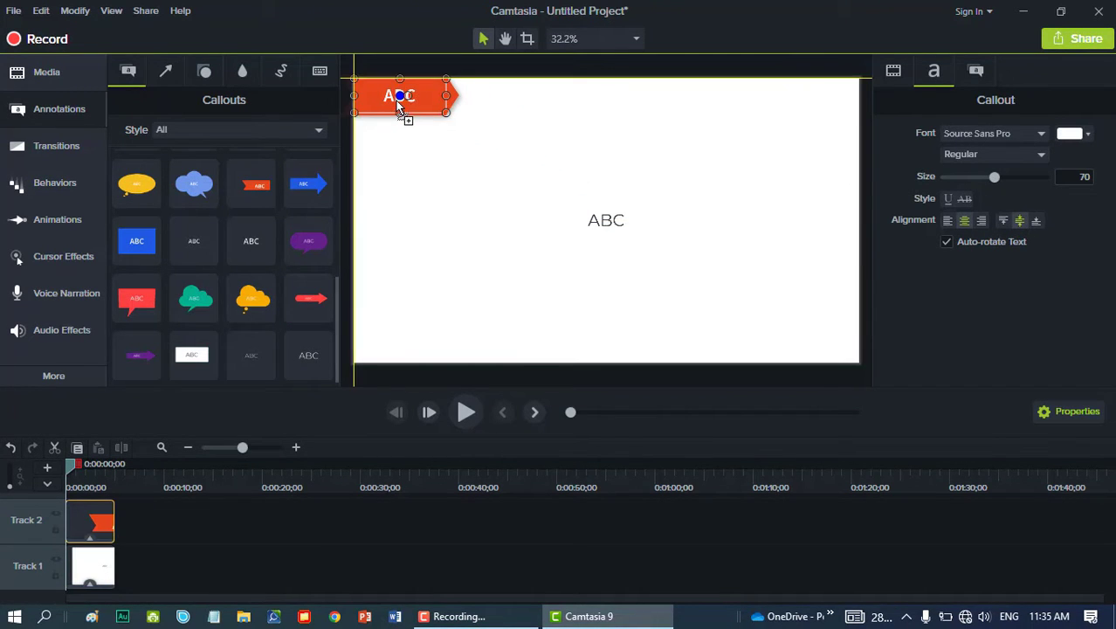
pyautogui.moveTo(480, 100); pyautogui.dragTo(858, 118)
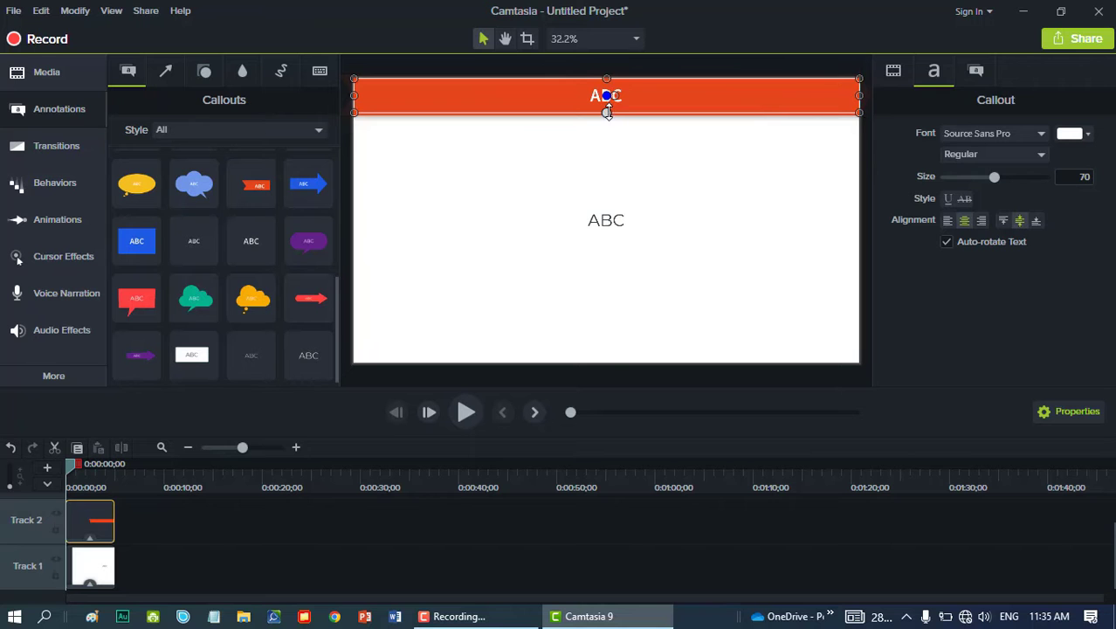
pyautogui.moveTo(607, 111); pyautogui.dragTo(607, 140)
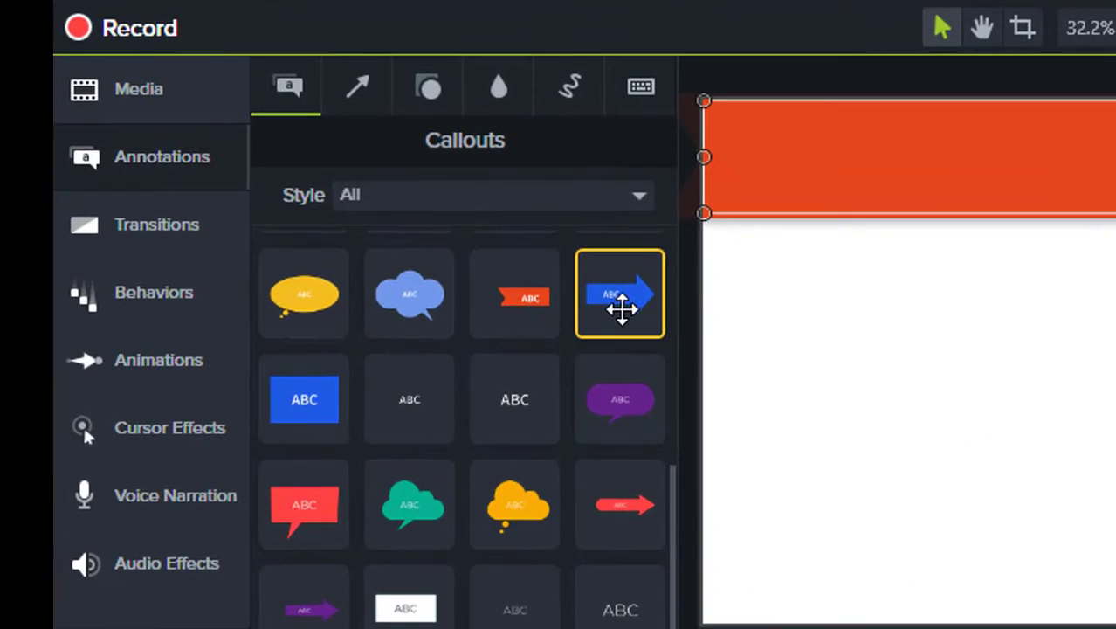
# Add the blue arrow callout at the canvas's lower edge, stretch it to full width and increase its height.
pyautogui.moveTo(621, 307); pyautogui.dragTo(828, 591)
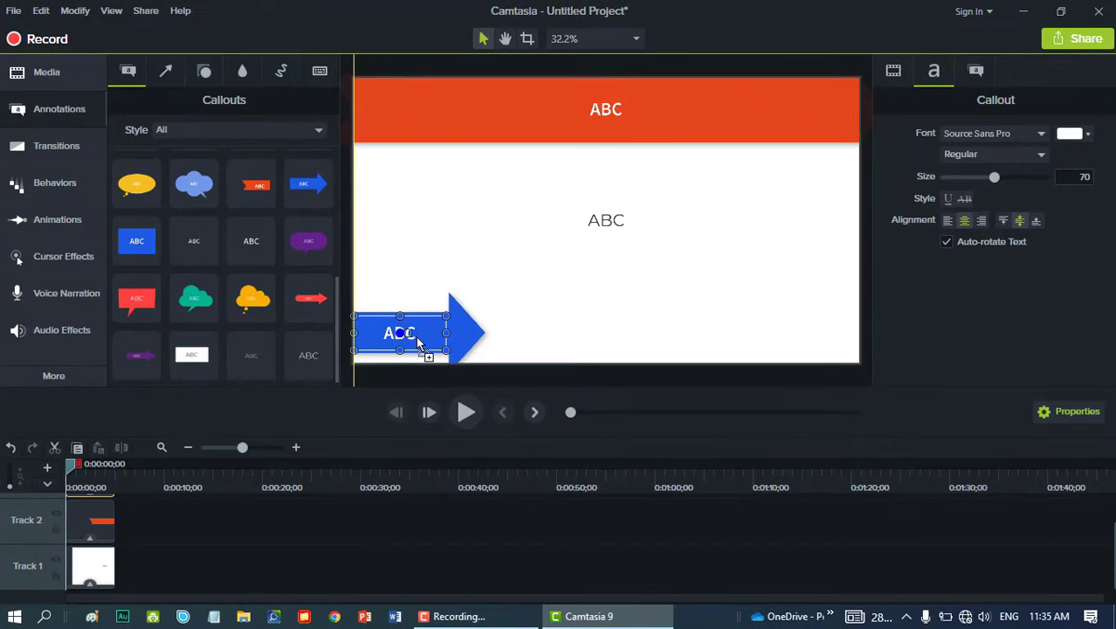
pyautogui.moveTo(419, 343); pyautogui.dragTo(863, 346)
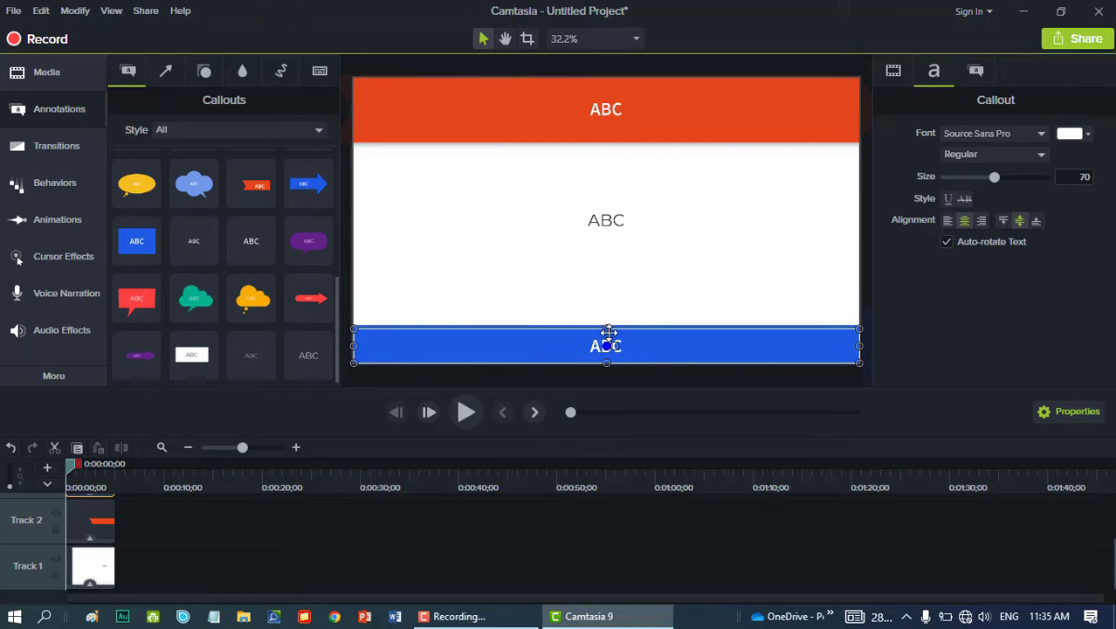
pyautogui.moveTo(607, 326); pyautogui.dragTo(606, 287)
# Add a blue rectangle callout at the right side of the canvas and enlarge it to fill the height between the two banners.
pyautogui.click(606, 262)
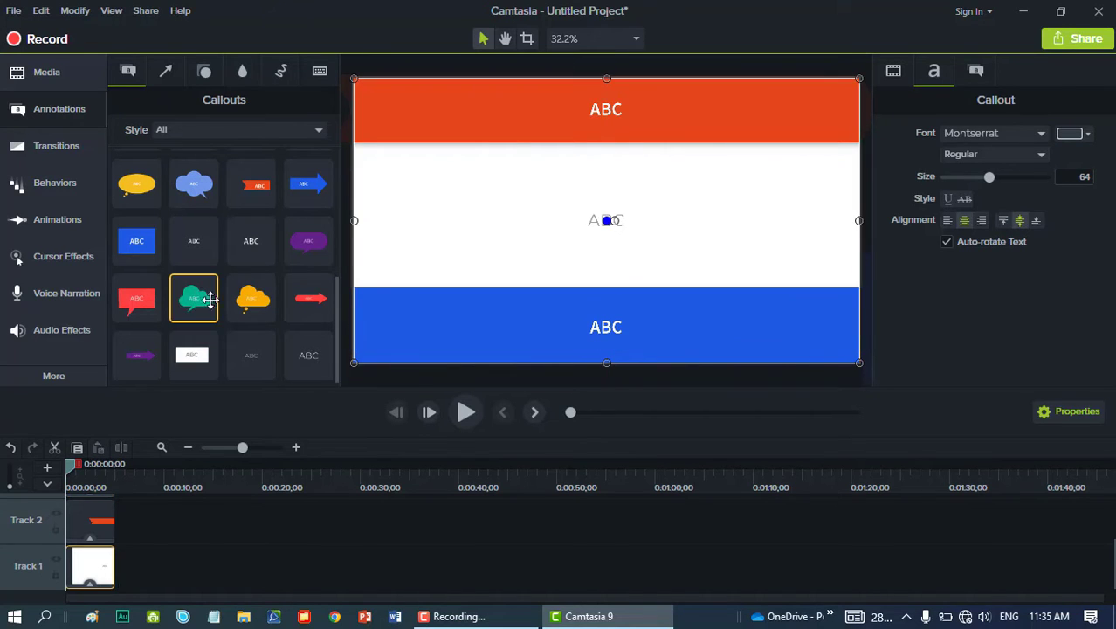
pyautogui.scroll(3, 248, 305)
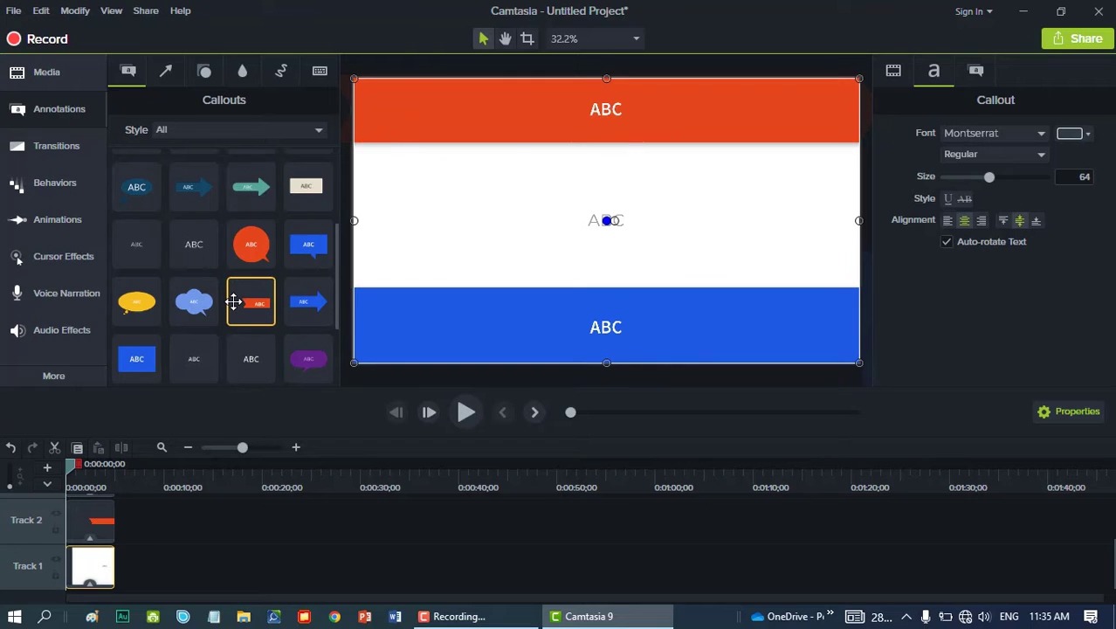
pyautogui.scroll(-1, 234, 301)
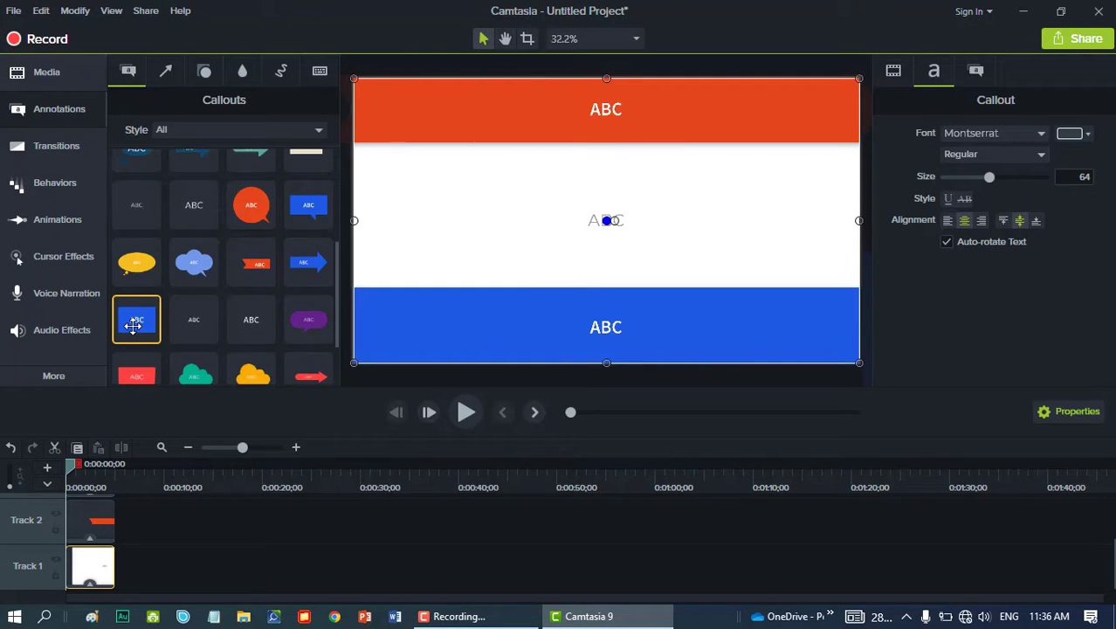
pyautogui.moveTo(184, 323); pyautogui.dragTo(784, 139)
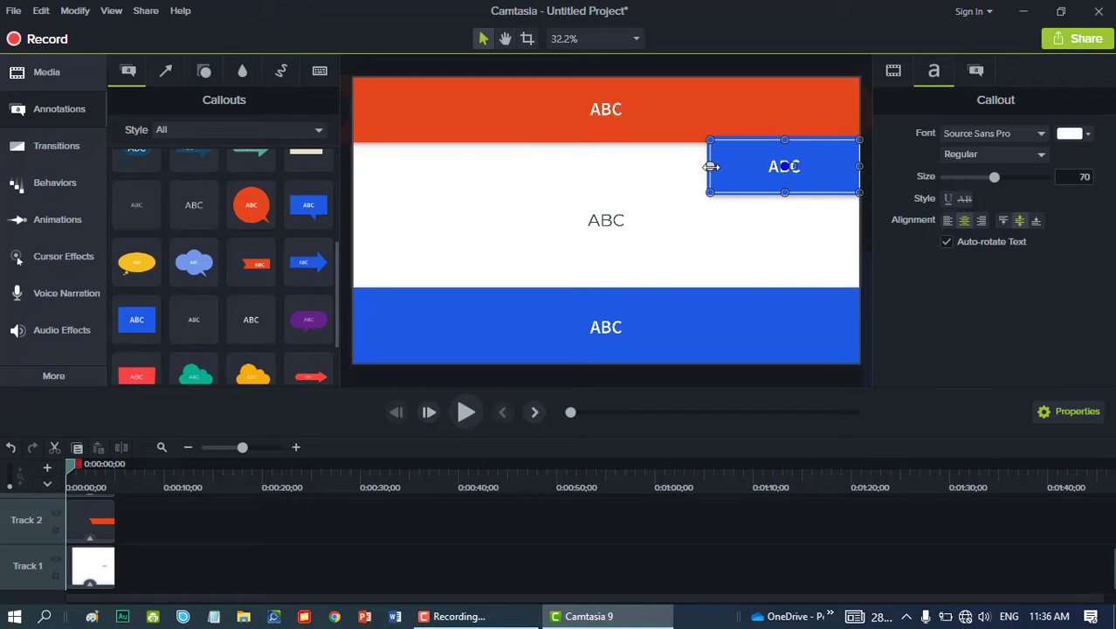
pyautogui.moveTo(694, 169); pyautogui.dragTo(655, 169)
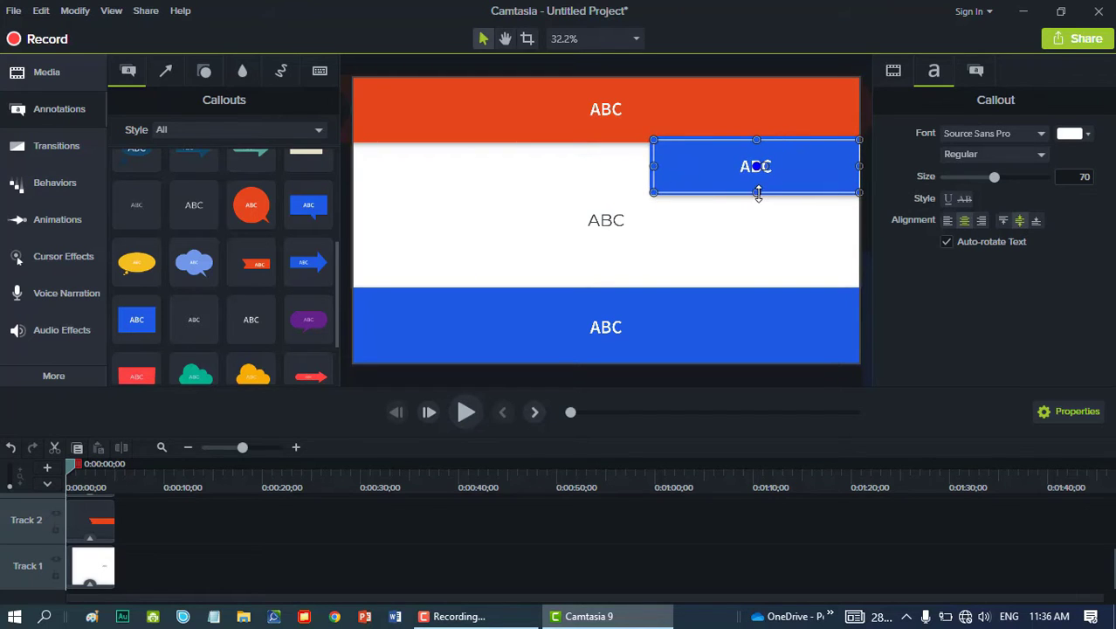
pyautogui.moveTo(757, 194); pyautogui.dragTo(745, 288)
# Switch the input language to Odia with the Microsoft Indic Language Input method for the orange banner's text.
pyautogui.click(616, 109)
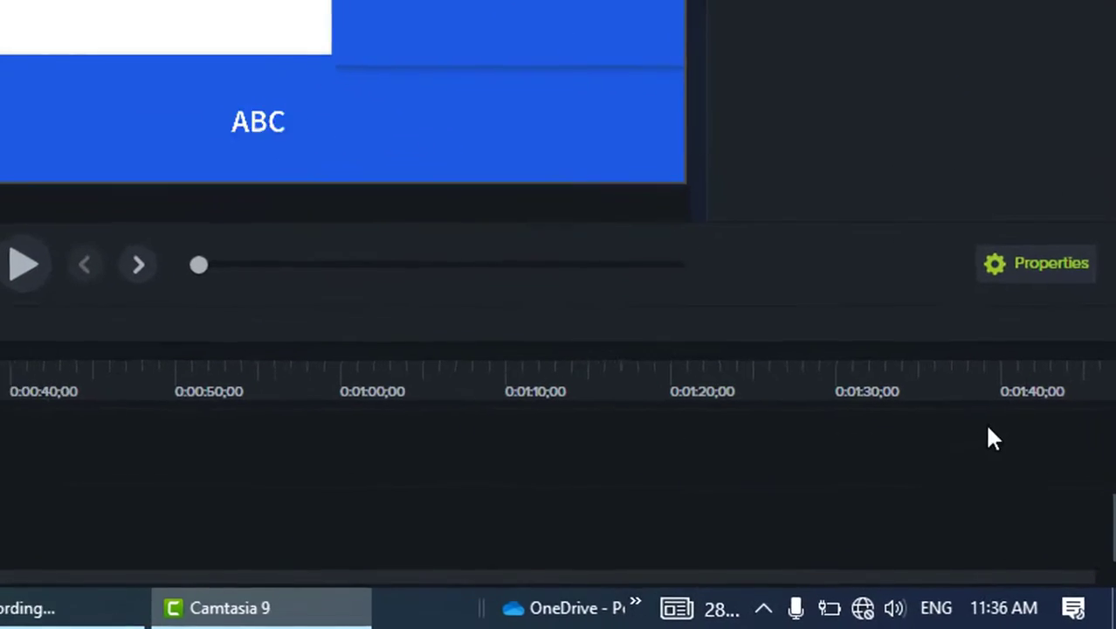
pyautogui.click(915, 608)
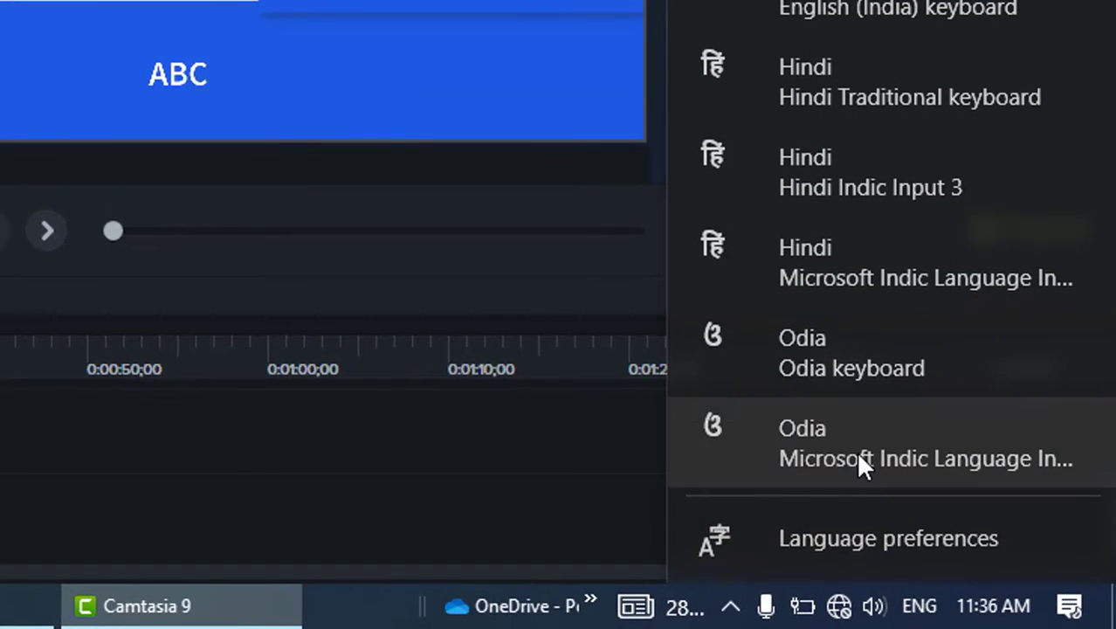
pyautogui.click(850, 449)
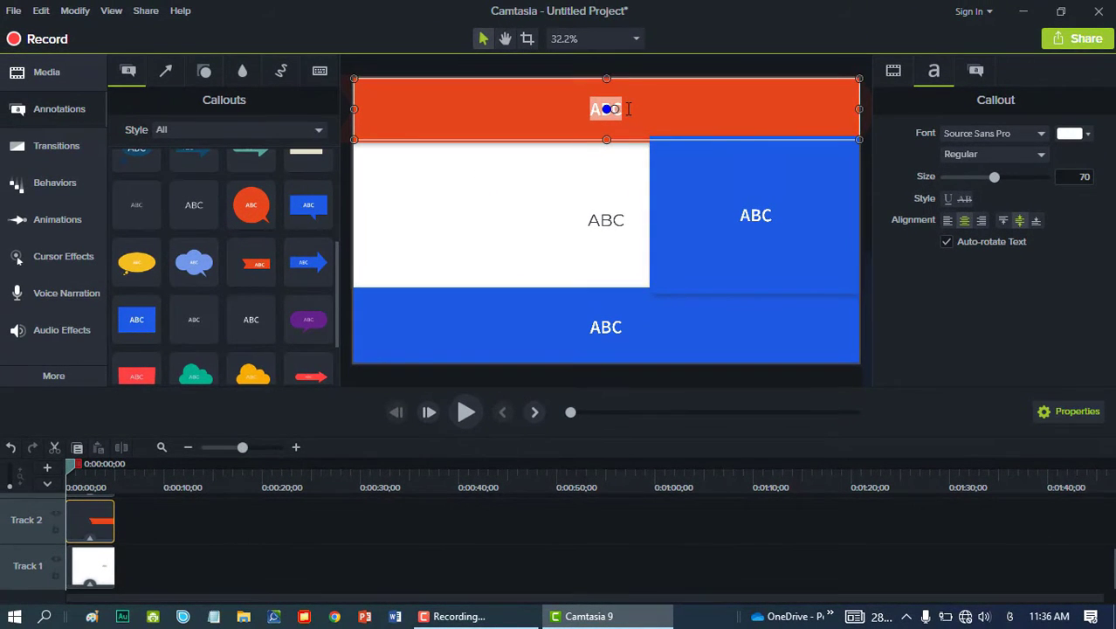
# Replace the orange banner's placeholder text with the Odia word "କାମଟାସିଆ", without a space inside it.
pyautogui.write('k')
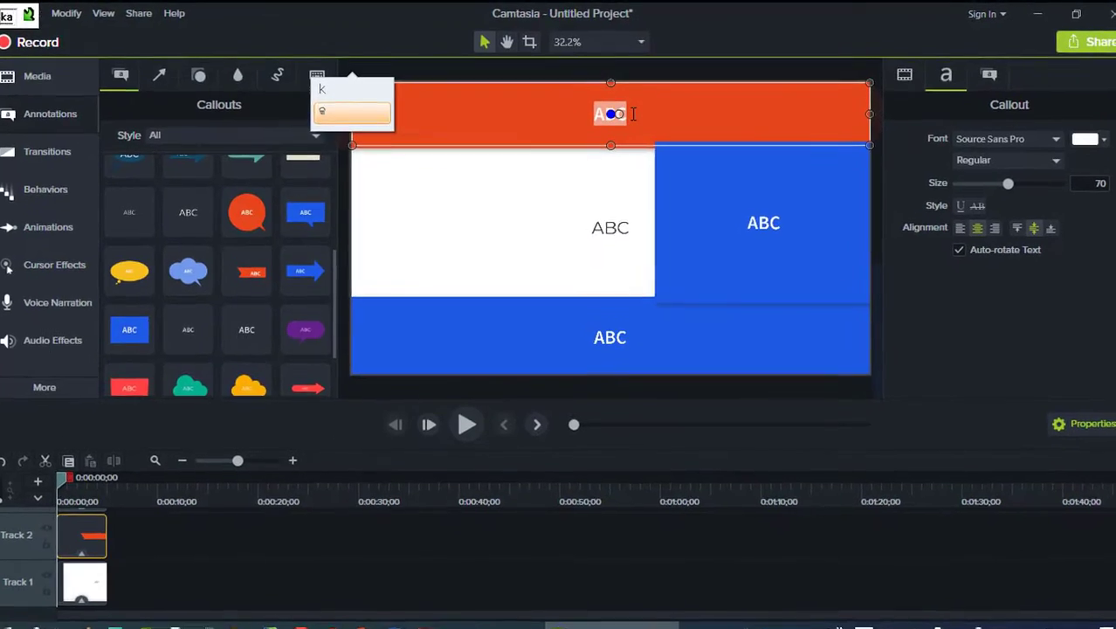
pyautogui.write('am')
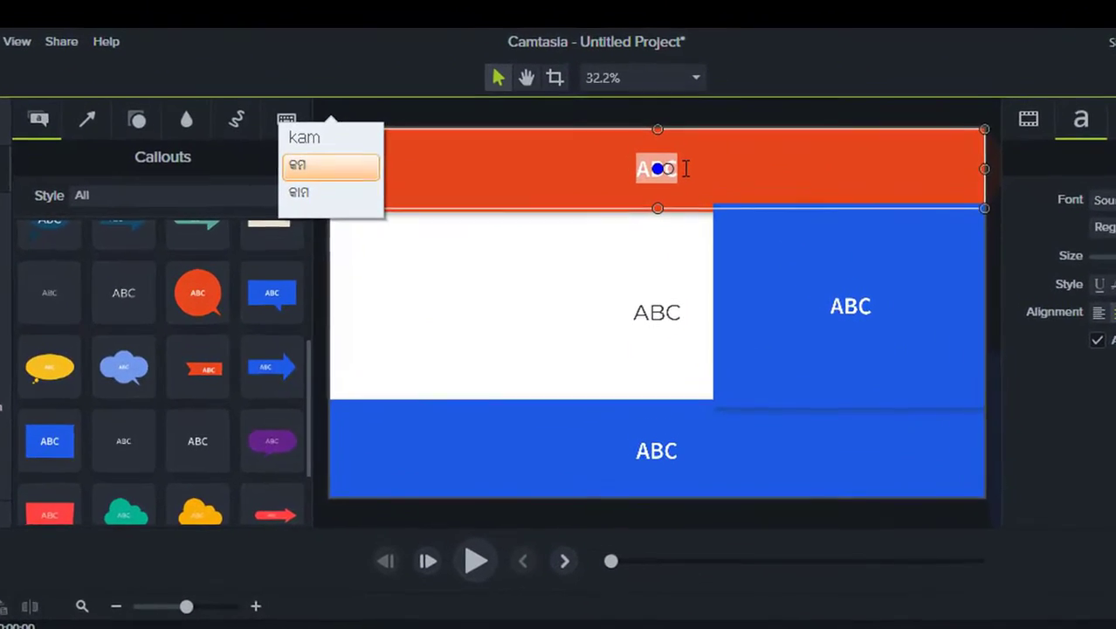
pyautogui.press('Down')
pyautogui.press('Return')
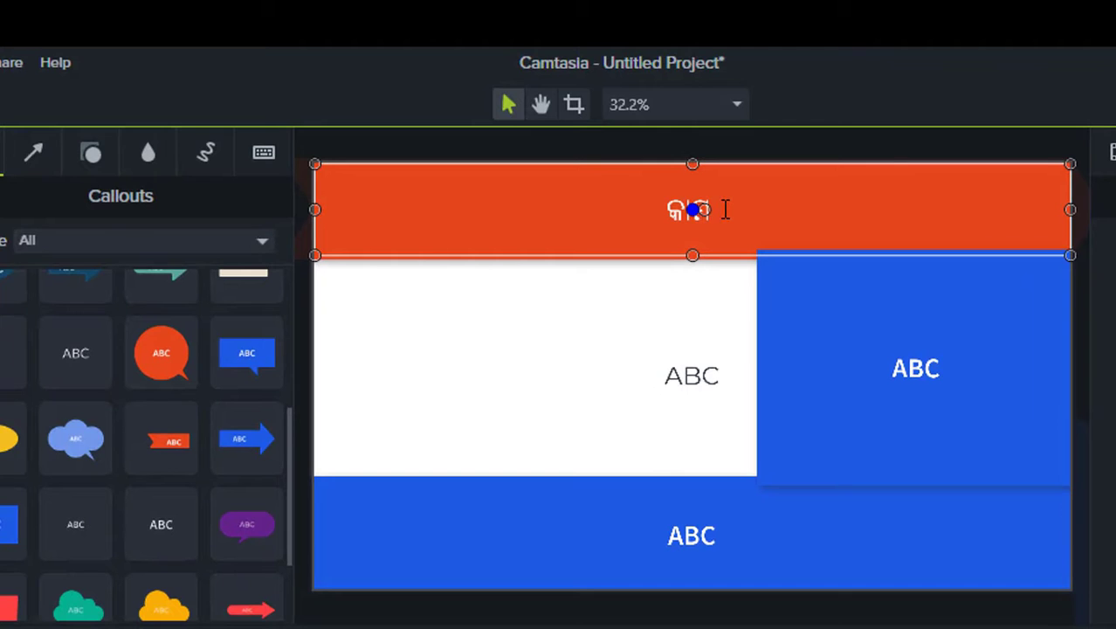
pyautogui.write('tasia')
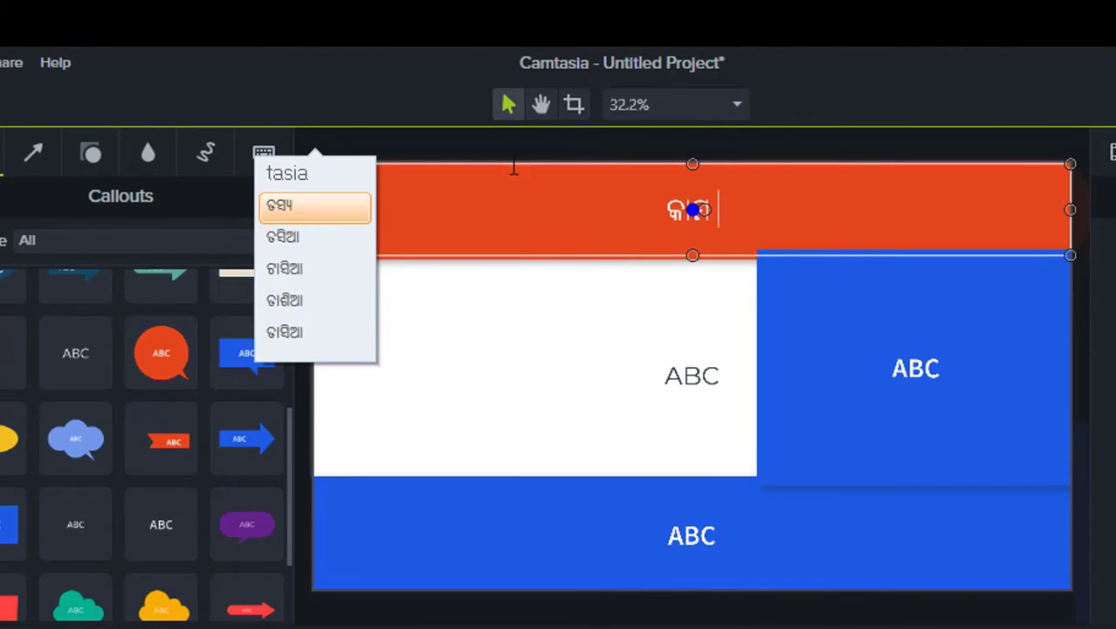
pyautogui.click(314, 270)
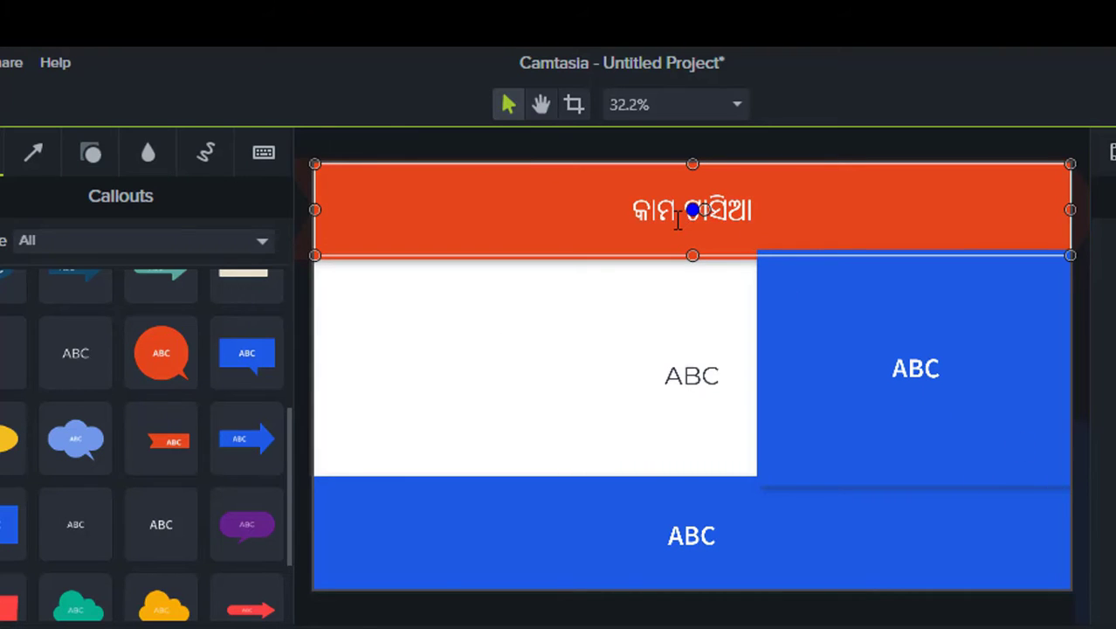
pyautogui.press('Delete')
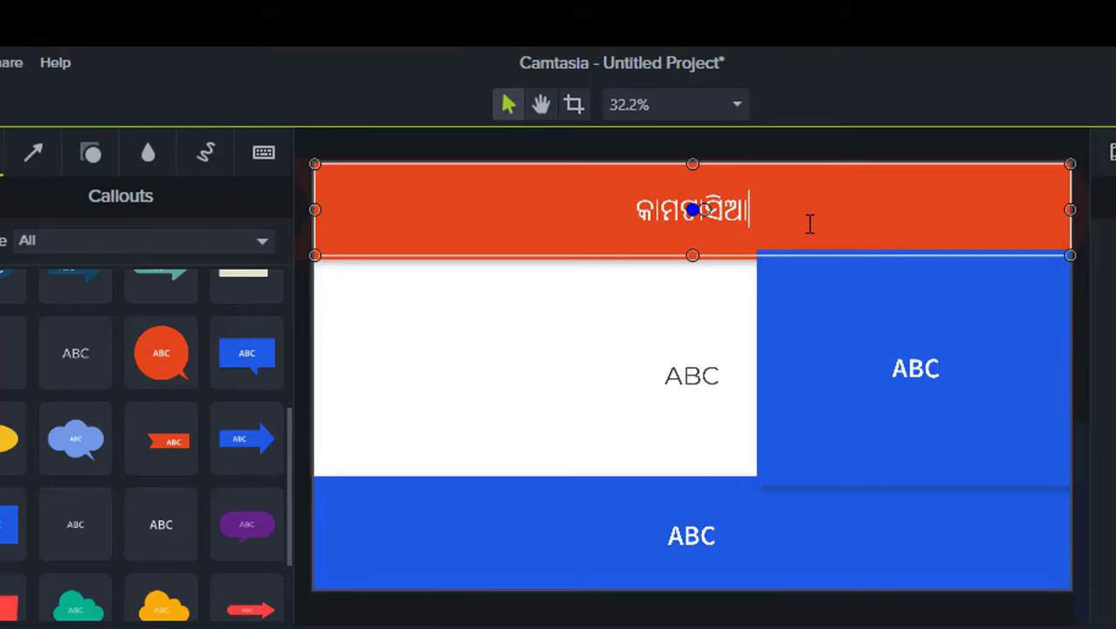
pyautogui.press('End')
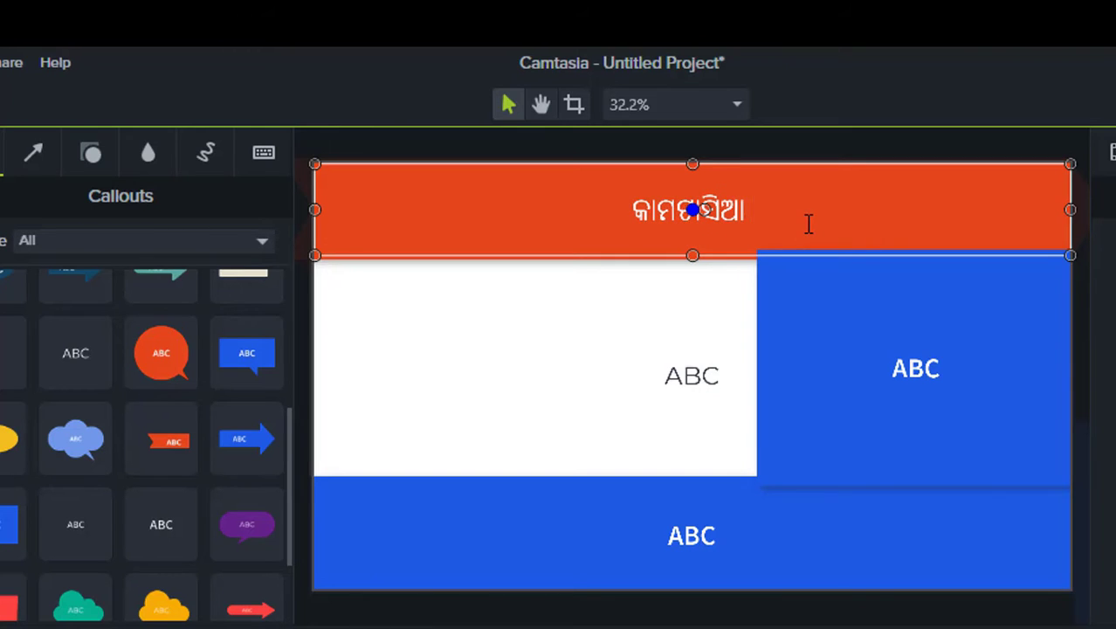
# Append the Odia words "ରେ ଥମ୍ବ ନେଲ" to the orange banner's title.
pyautogui.write('ରେ')
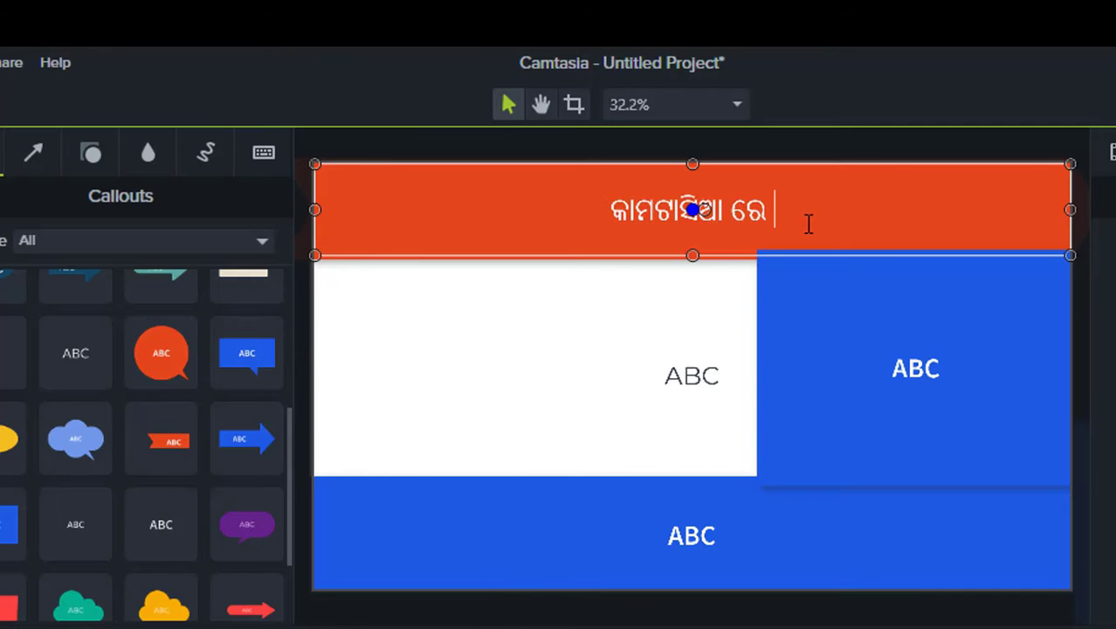
pyautogui.write(' t')
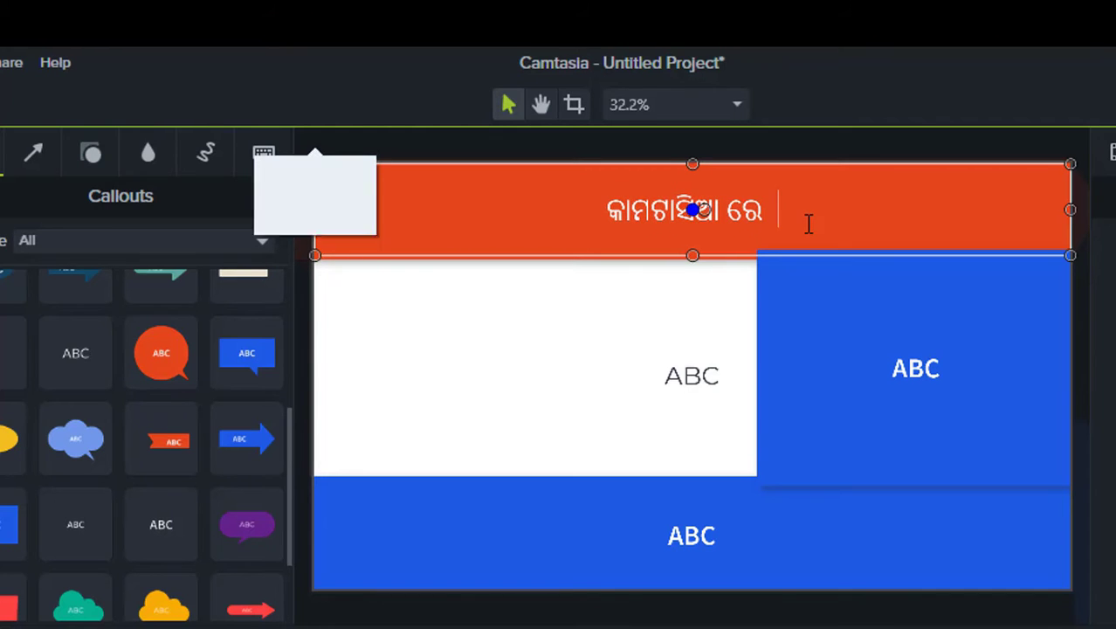
pyautogui.write('hamb')
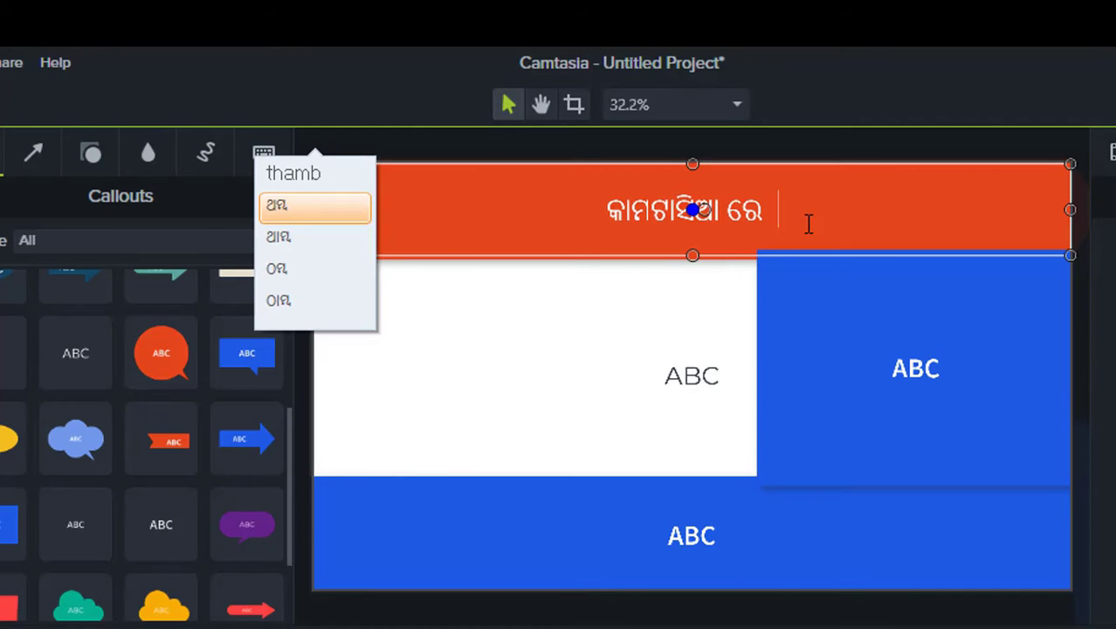
pyautogui.press('space')
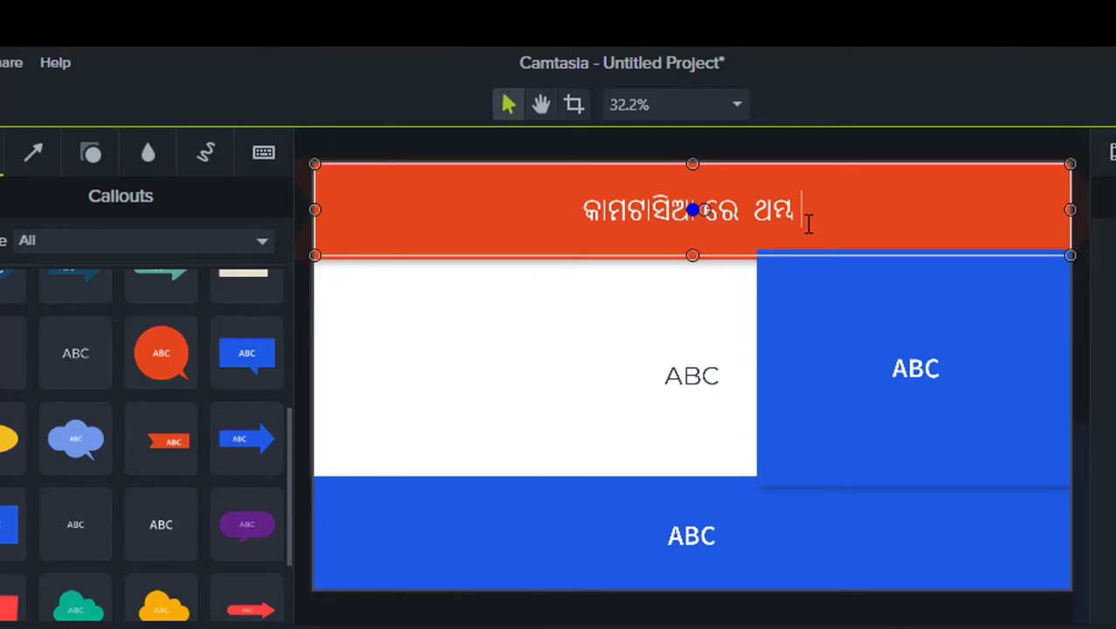
pyautogui.write('nel')
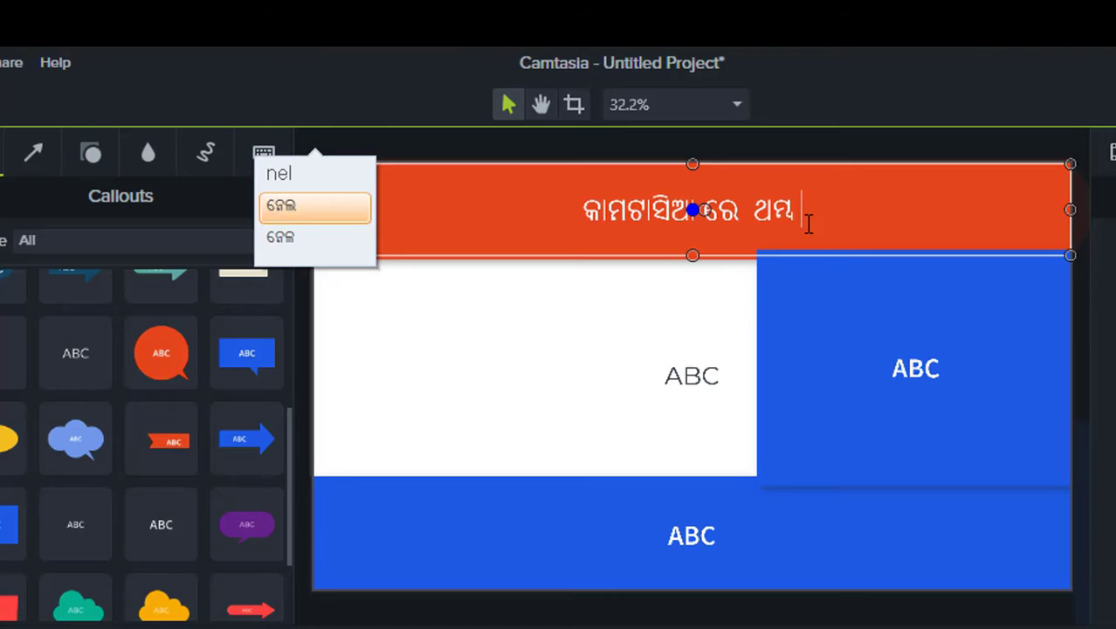
pyautogui.press('space')
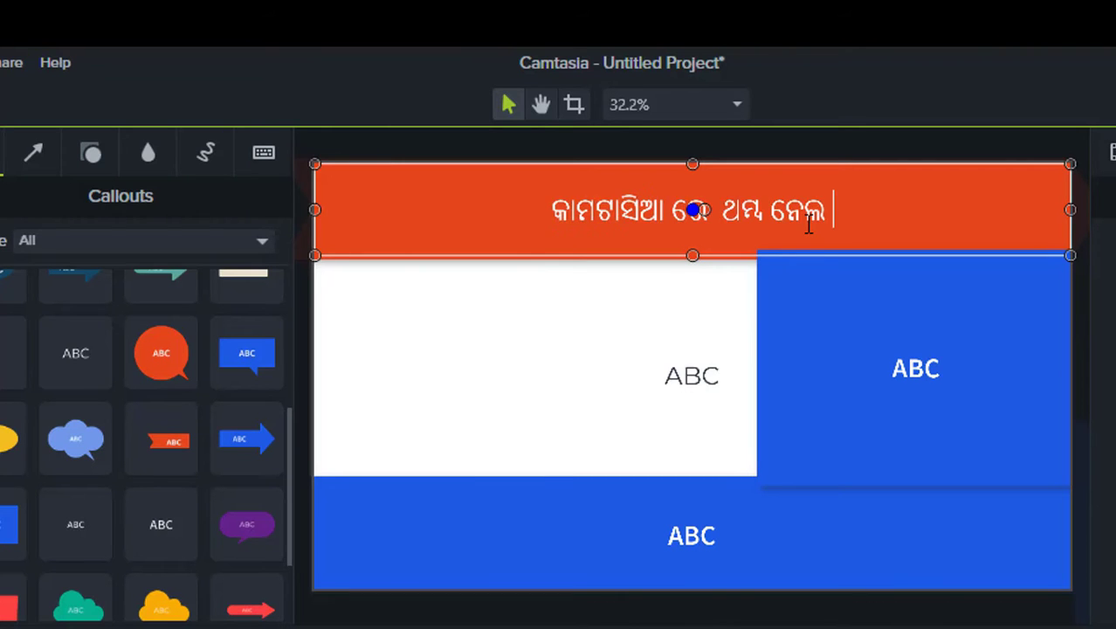
# Append the Odia words "ତିଆରି କରିବା" to the orange banner's title.
pyautogui.write('diari')
pyautogui.press('space')
pyautogui.write('kariba')
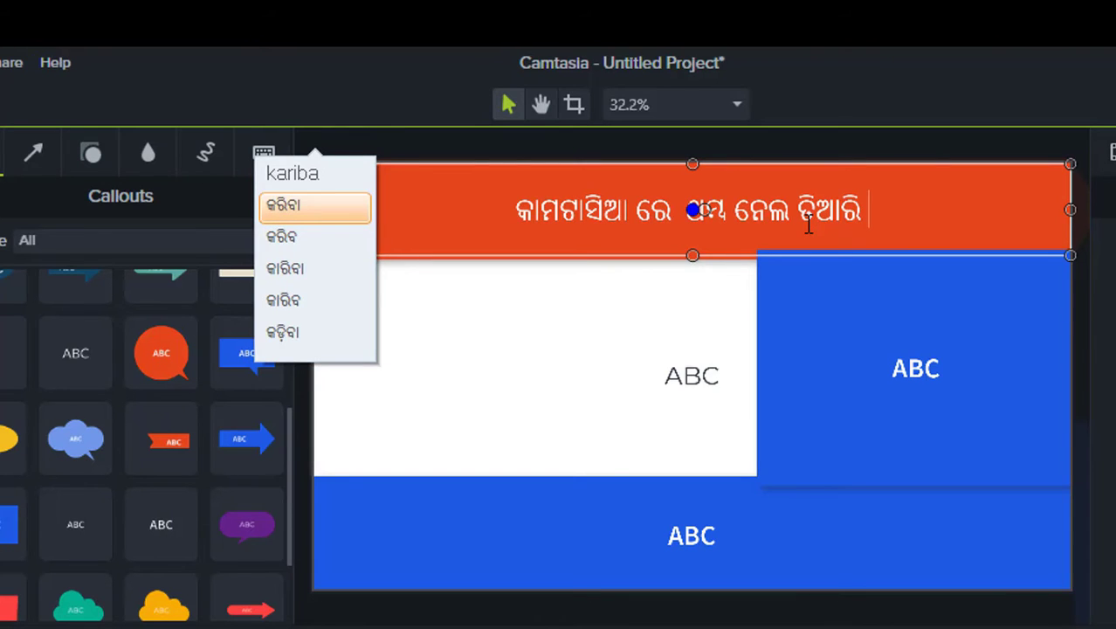
pyautogui.press('space')
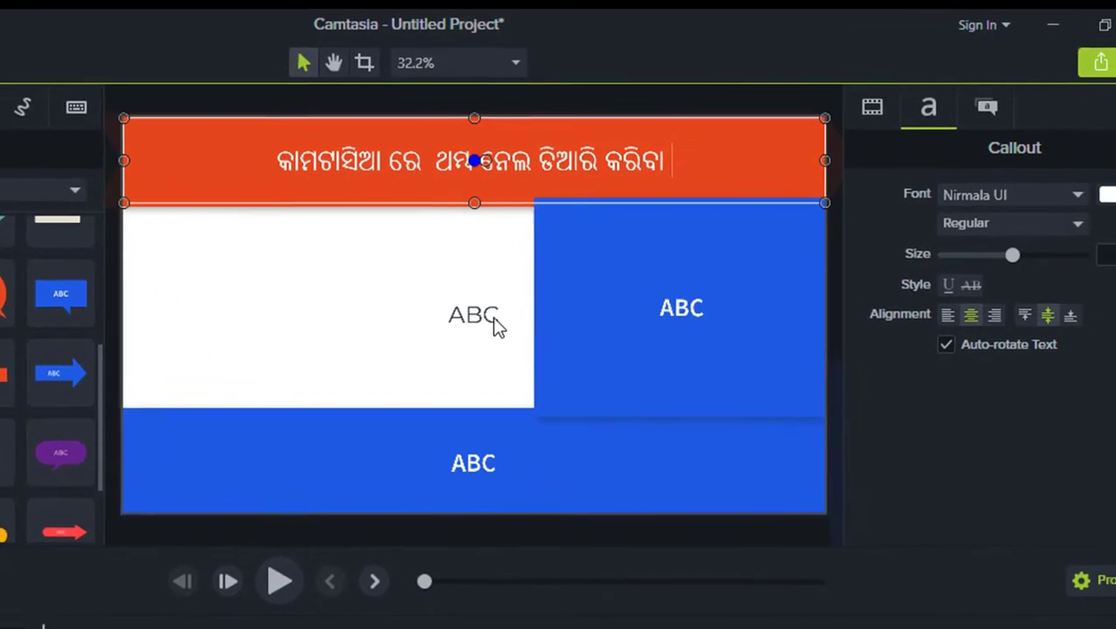
# Replace the white background callout's placeholder text with the channel name and set its font to Montserrat Black.
pyautogui.click(492, 317)
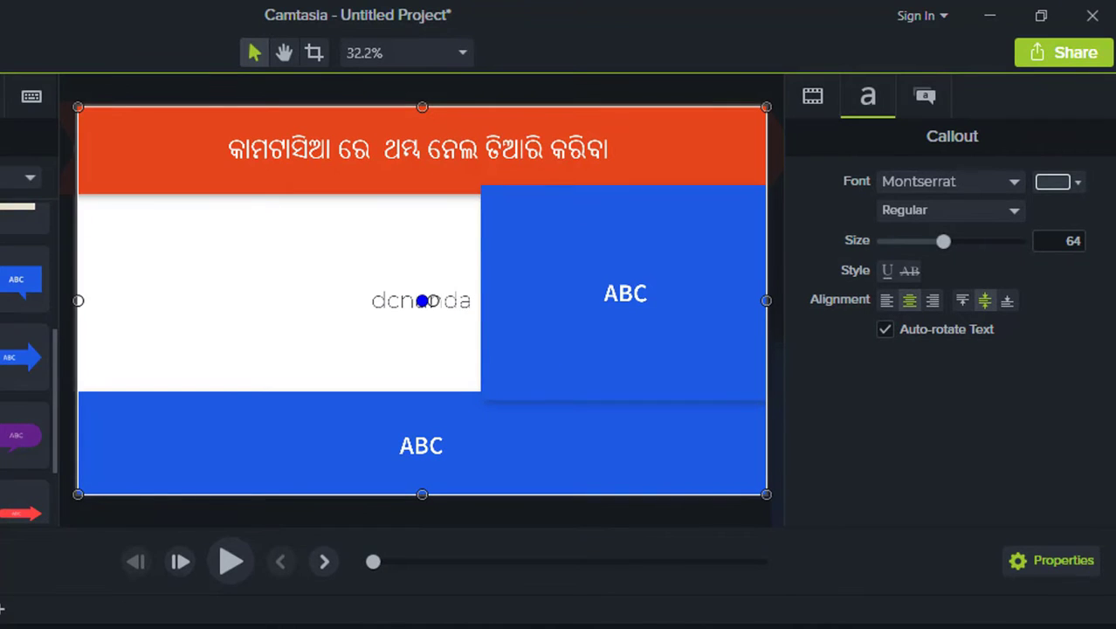
pyautogui.write('doguru')
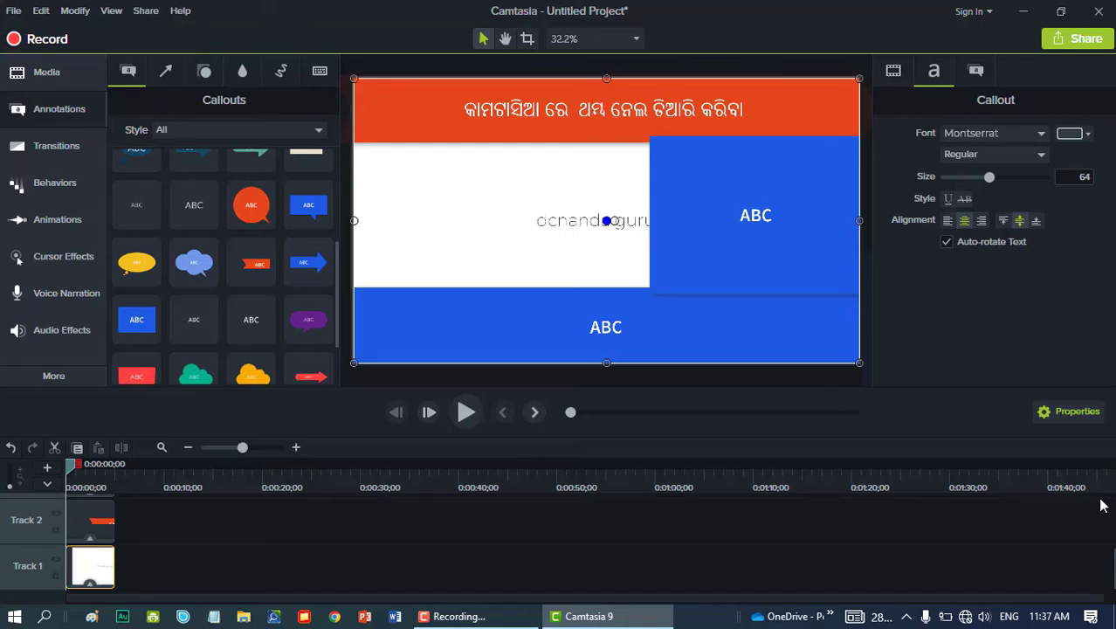
pyautogui.click(993, 132)
pyautogui.click(995, 177)
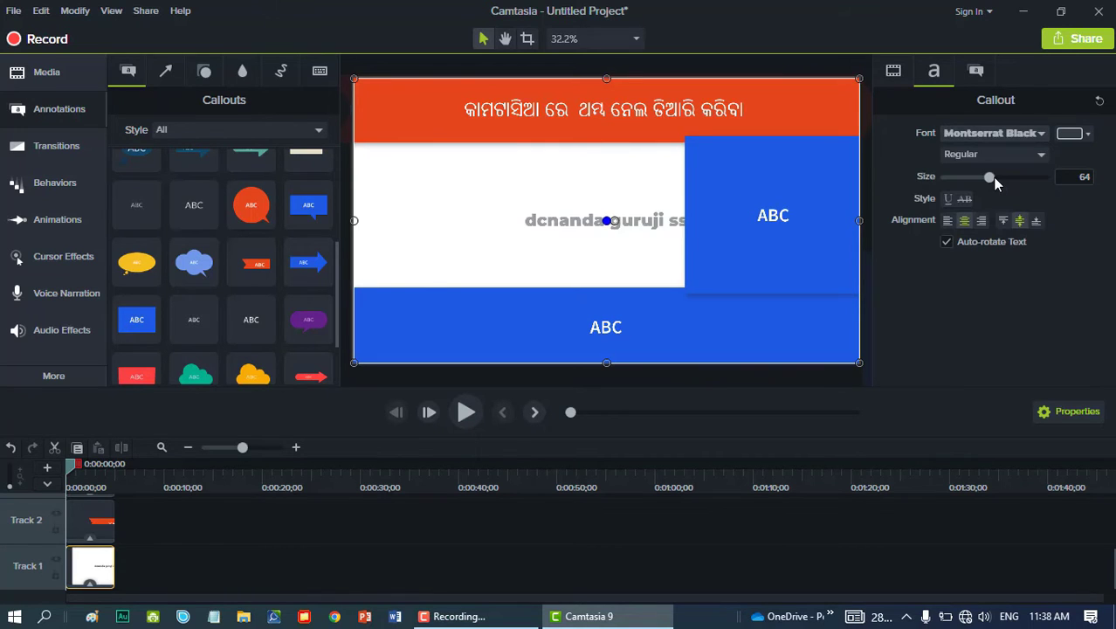
# Narrow the blue rectangle beside the channel name slightly and change its fill to green, hex #1EE26C.
pyautogui.click(731, 223)
pyautogui.moveTo(690, 215)
pyautogui.mouseDown()
pyautogui.moveTo(711, 218)
pyautogui.moveTo(701, 217)
pyautogui.mouseUp()
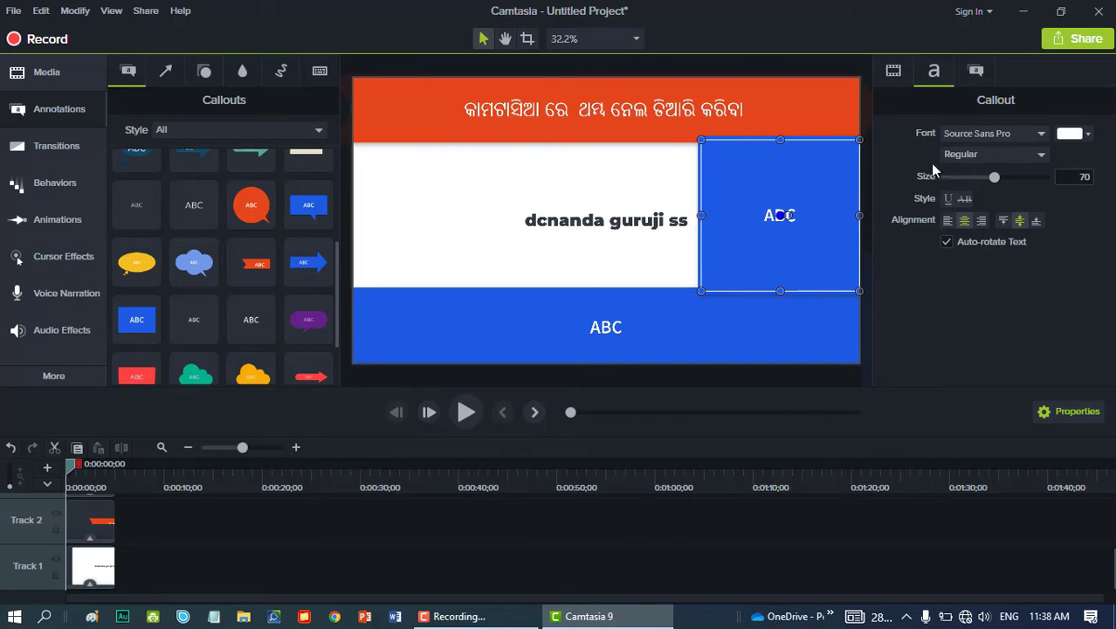
pyautogui.click(975, 71)
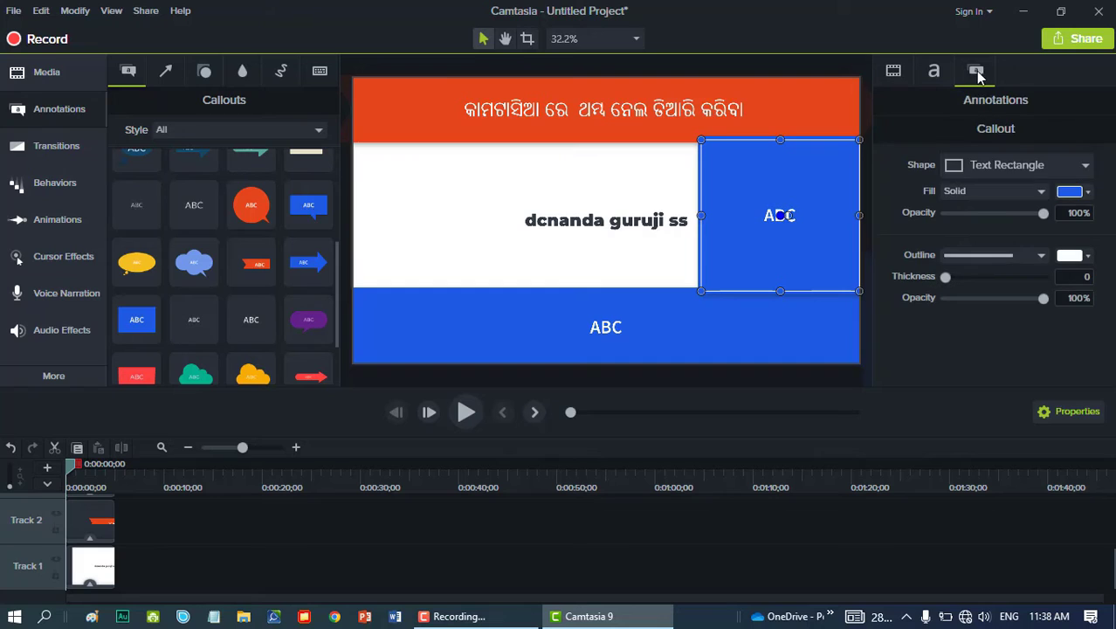
pyautogui.click(1071, 192)
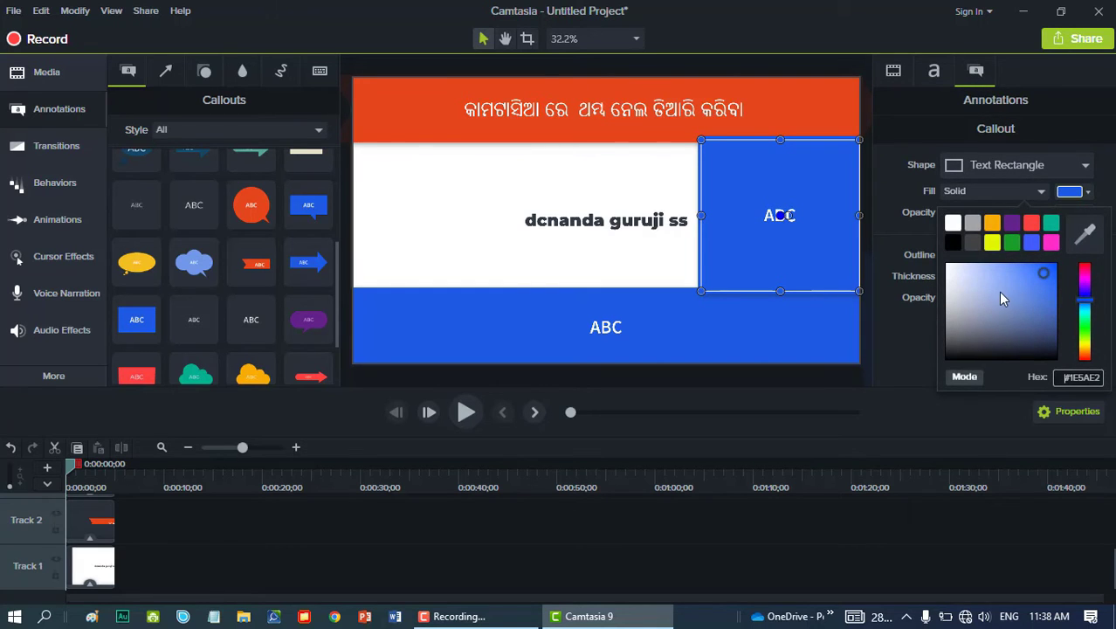
pyautogui.click(1086, 330)
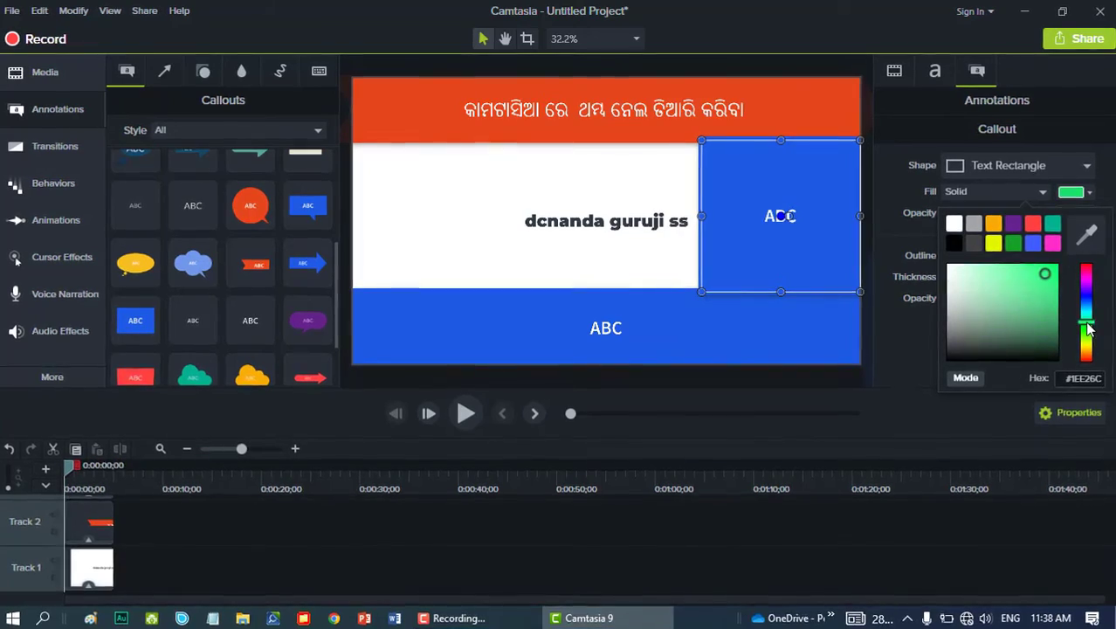
# Remove the space inside the Odia word "ଥମ୍ବନେଲ" in the orange banner's title, keeping the rest of the text.
pyautogui.doubleClick(609, 110)
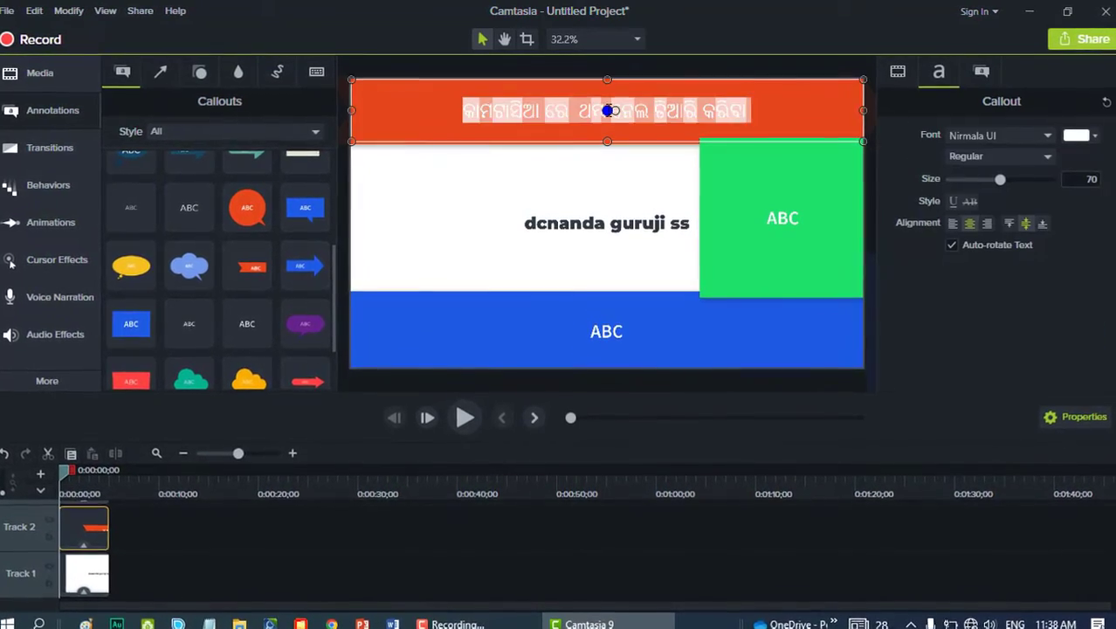
pyautogui.click(607, 110)
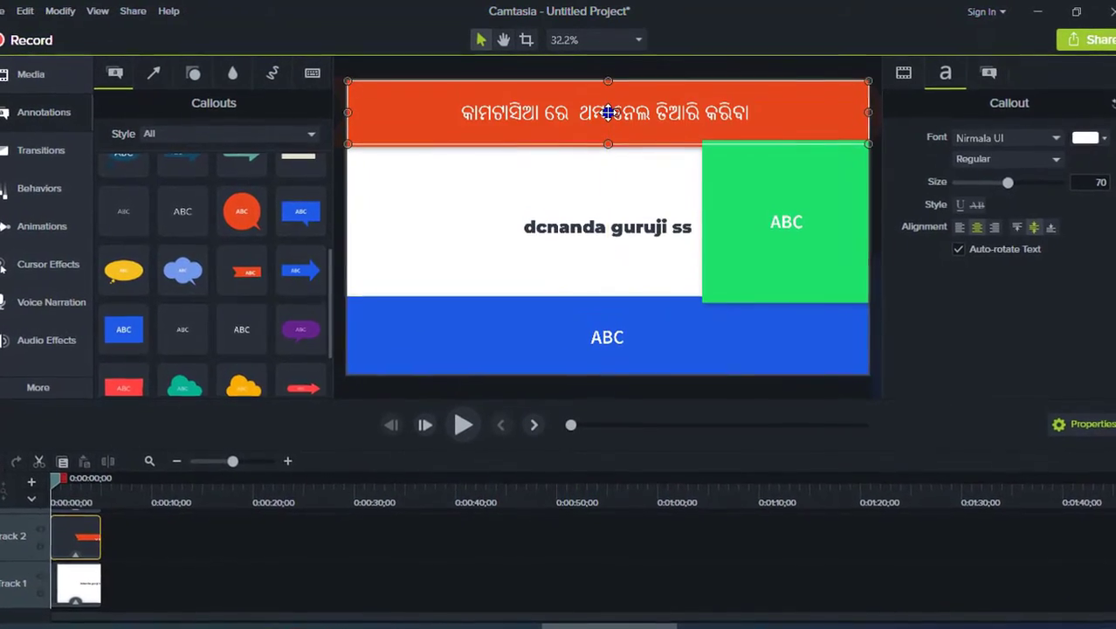
pyautogui.doubleClick(609, 114)
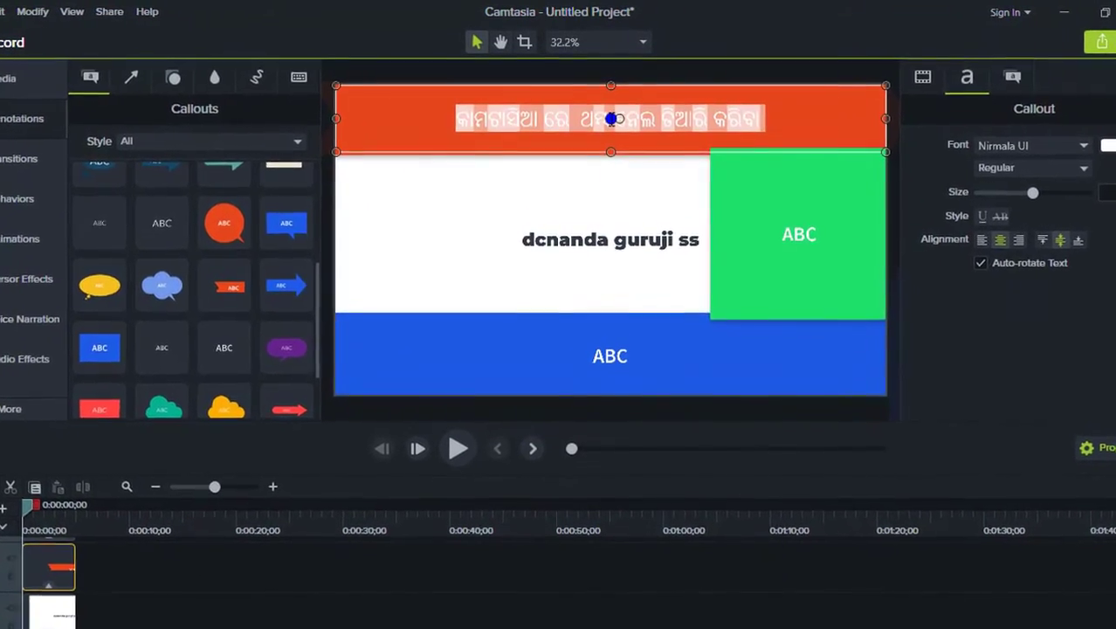
pyautogui.press('Delete')
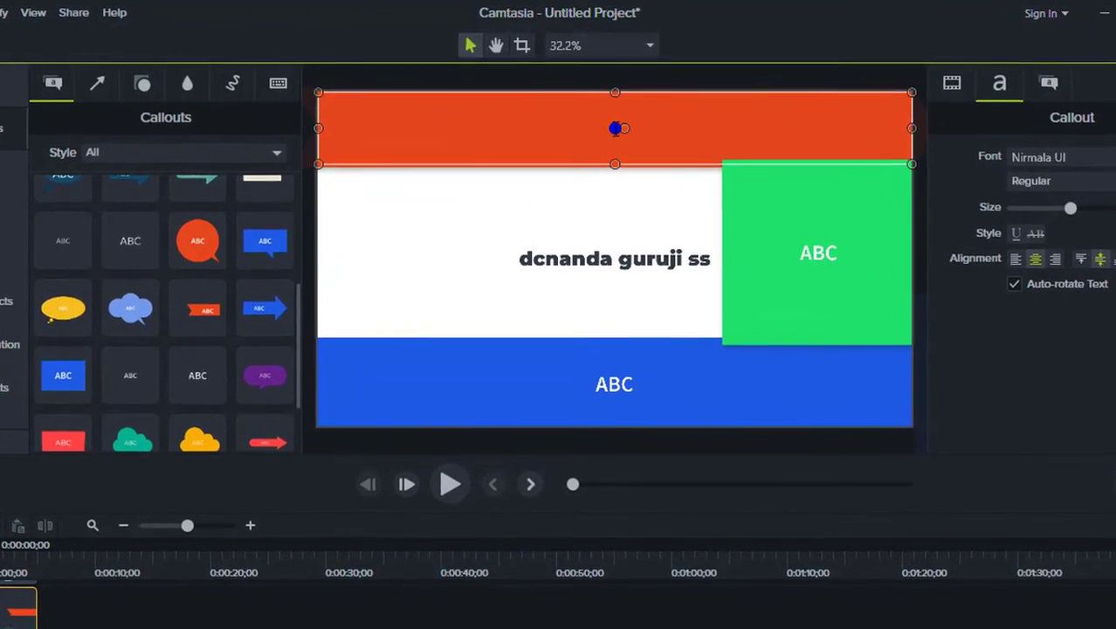
pyautogui.hotkey('ctrl', 'z')
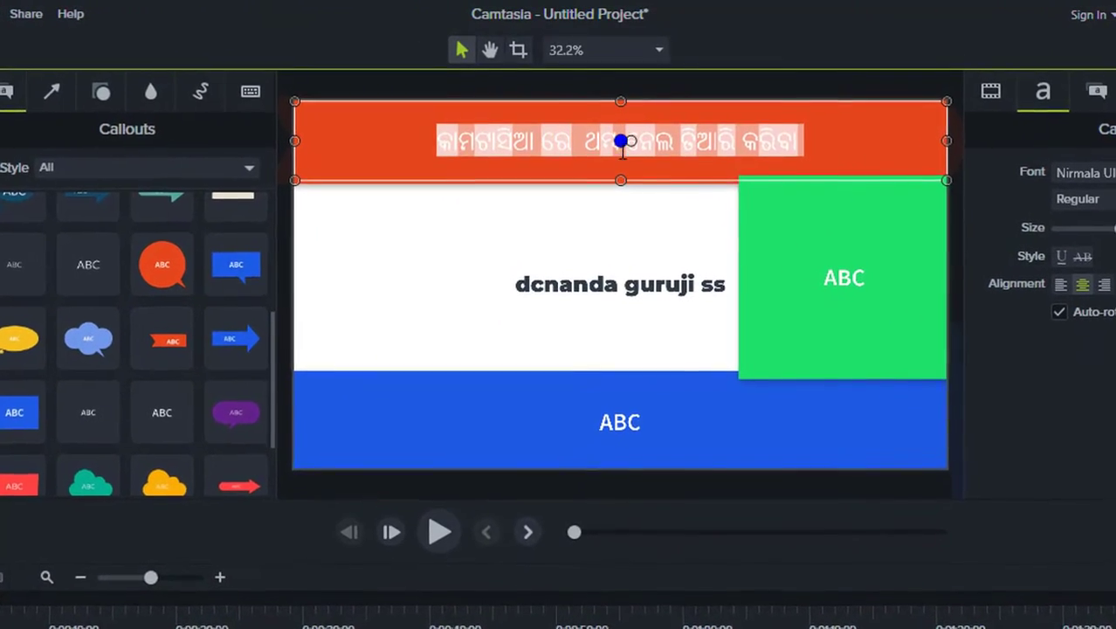
pyautogui.click(617, 141)
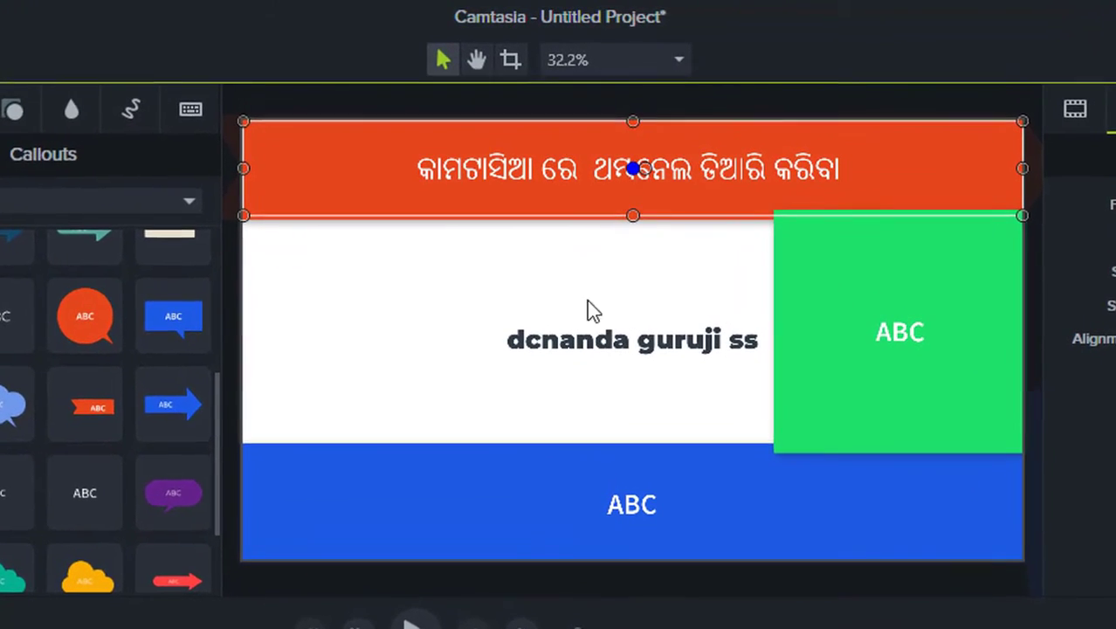
# Replace the blue banner's placeholder text with "HOW TO MAKE THUMBNAIL IN CAMTASIA".
pyautogui.doubleClick(653, 529)
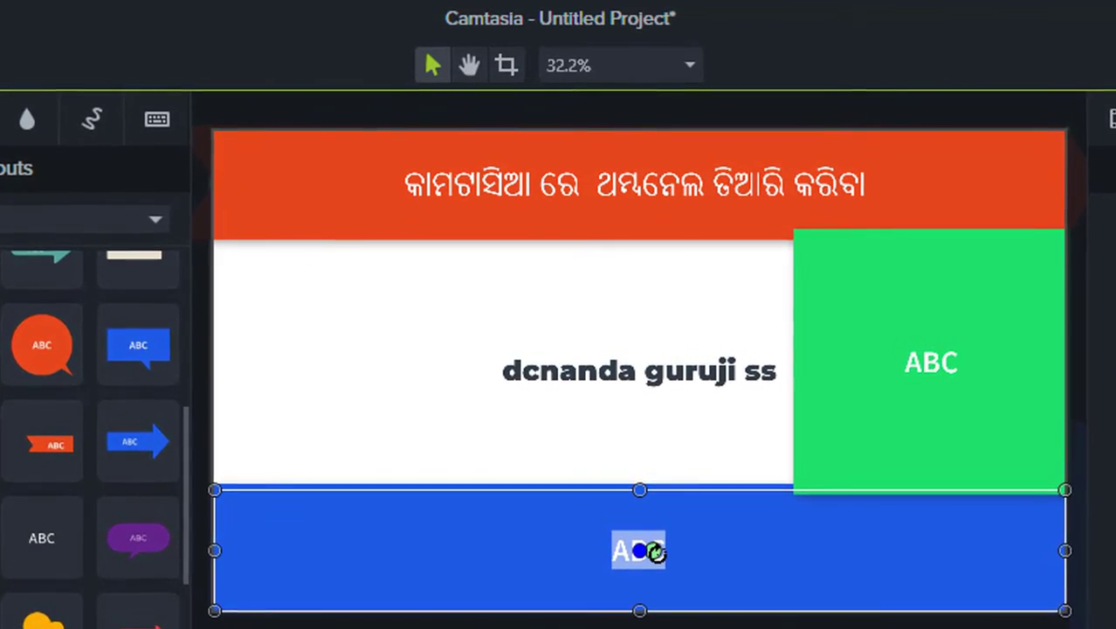
pyautogui.press('BackSpace')
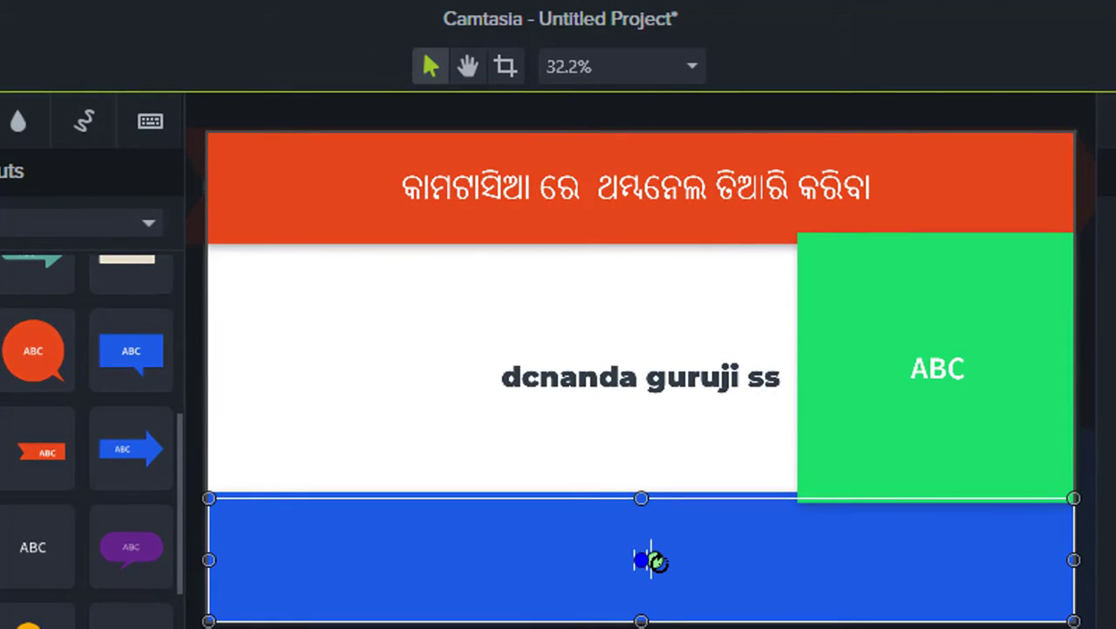
pyautogui.write('HOW TO MAKE ')
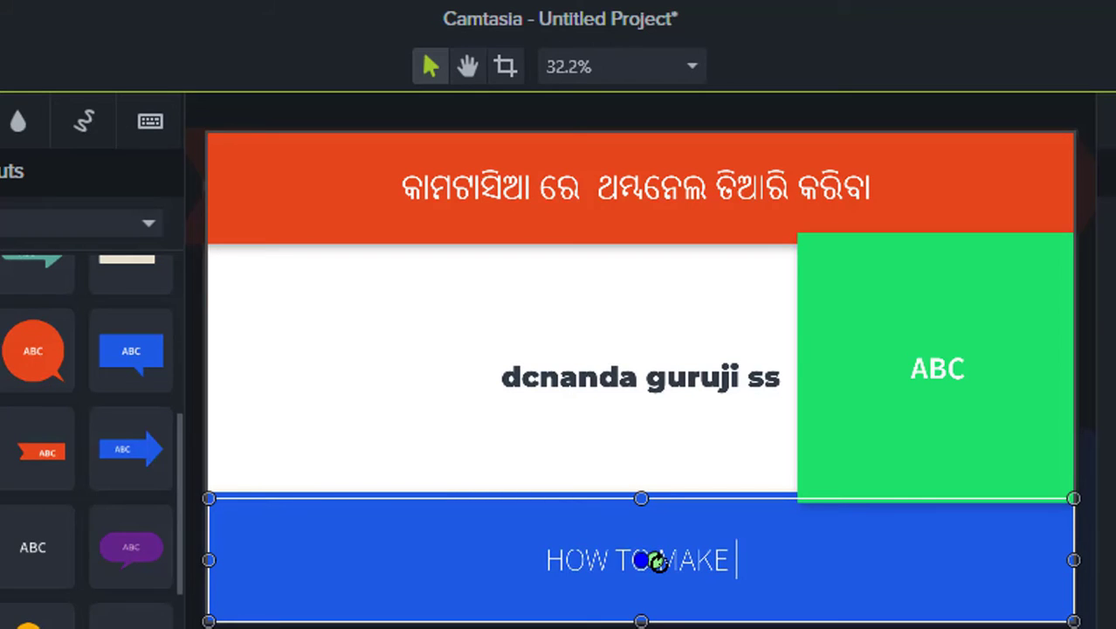
pyautogui.write('THUMBNAI')
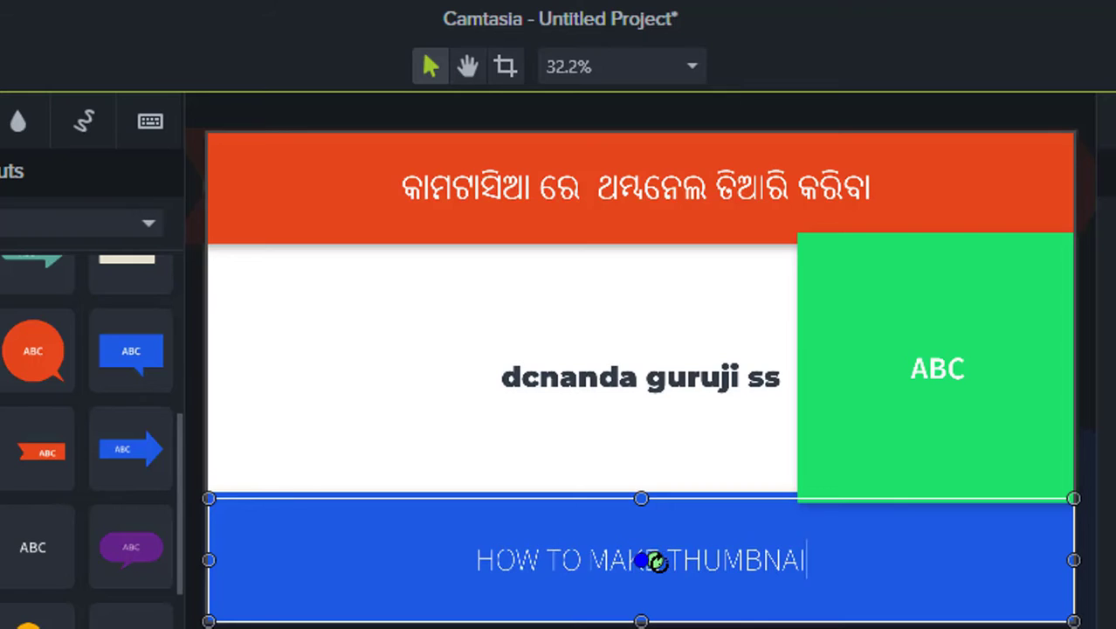
pyautogui.write('L IN CA')
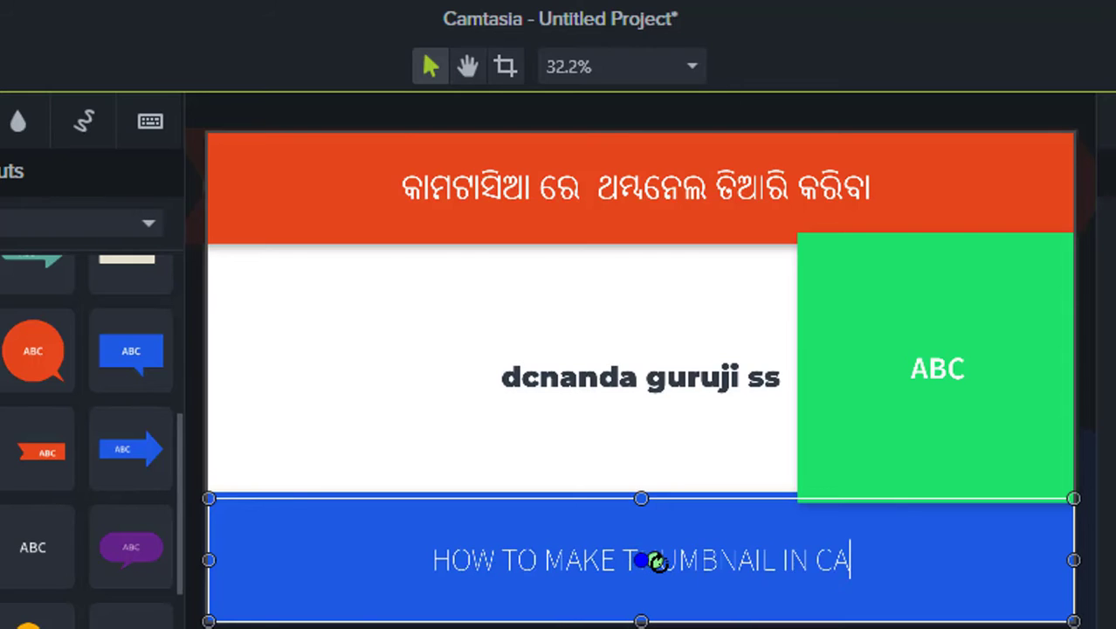
pyautogui.write('MTASIA')
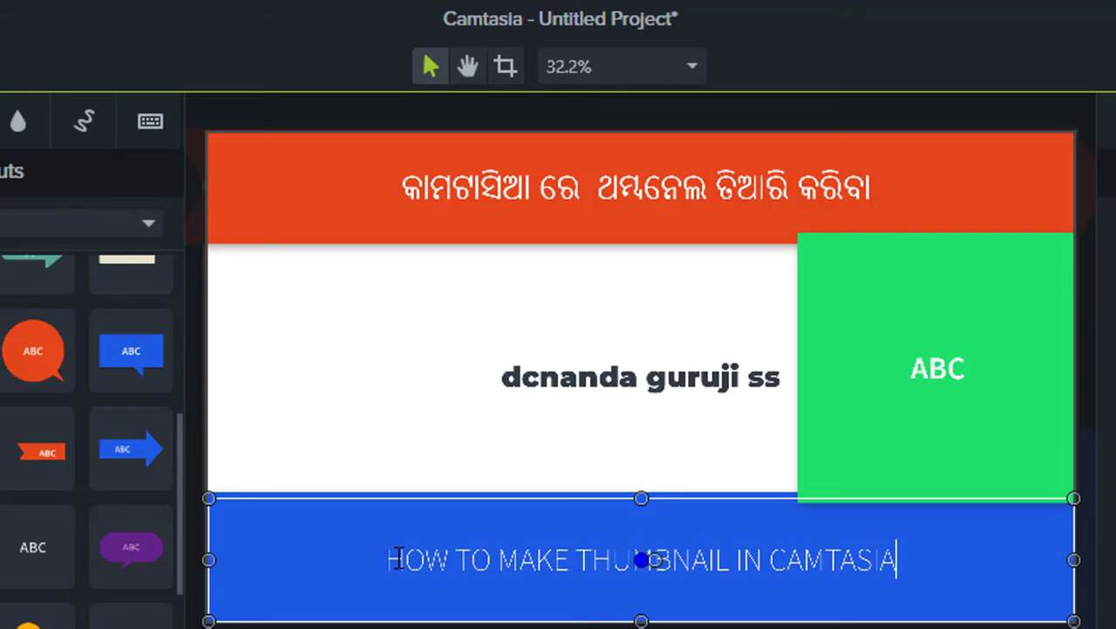
# Format the blue banner's whole text as Zilla Slab SemiBold, Bold Italic, size 95.
pyautogui.moveTo(857, 578); pyautogui.dragTo(914, 561)
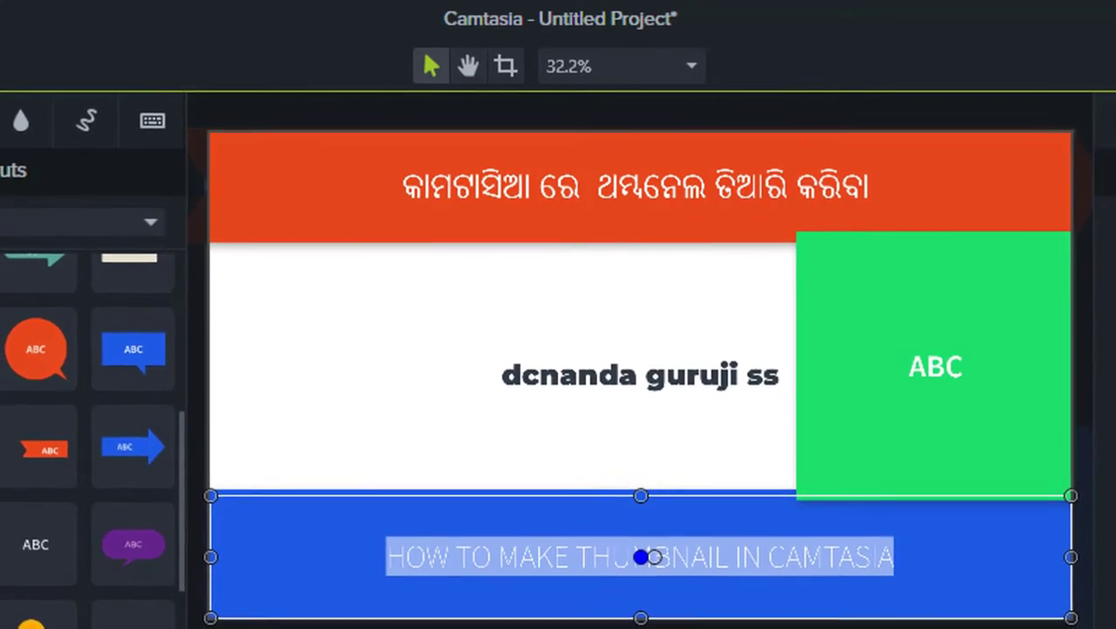
pyautogui.scroll(-5, 1115, 545)
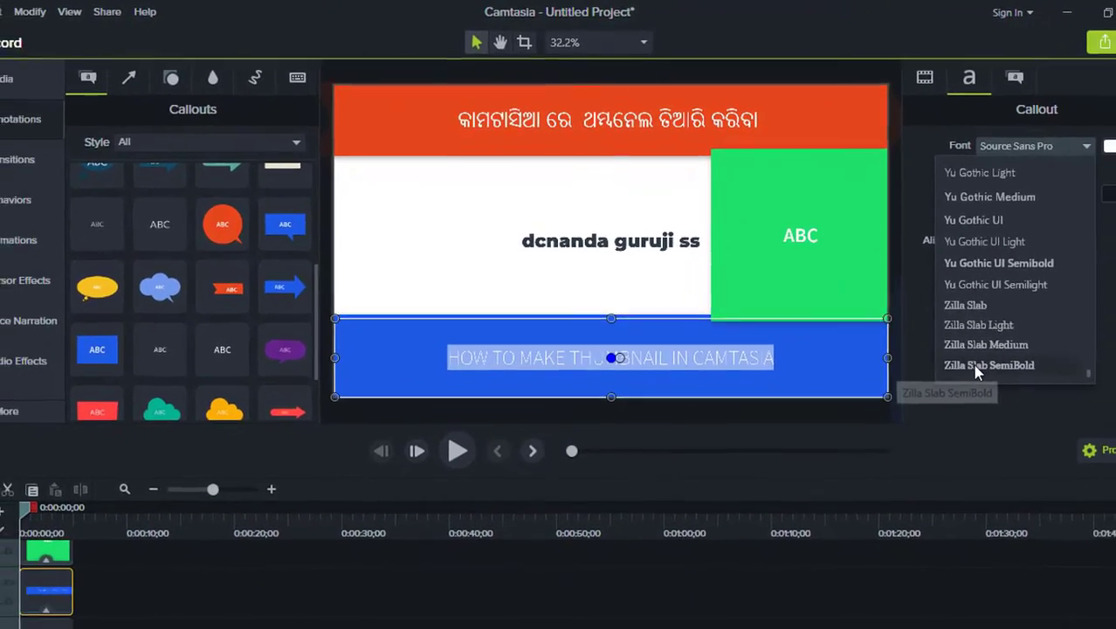
pyautogui.click(1061, 434)
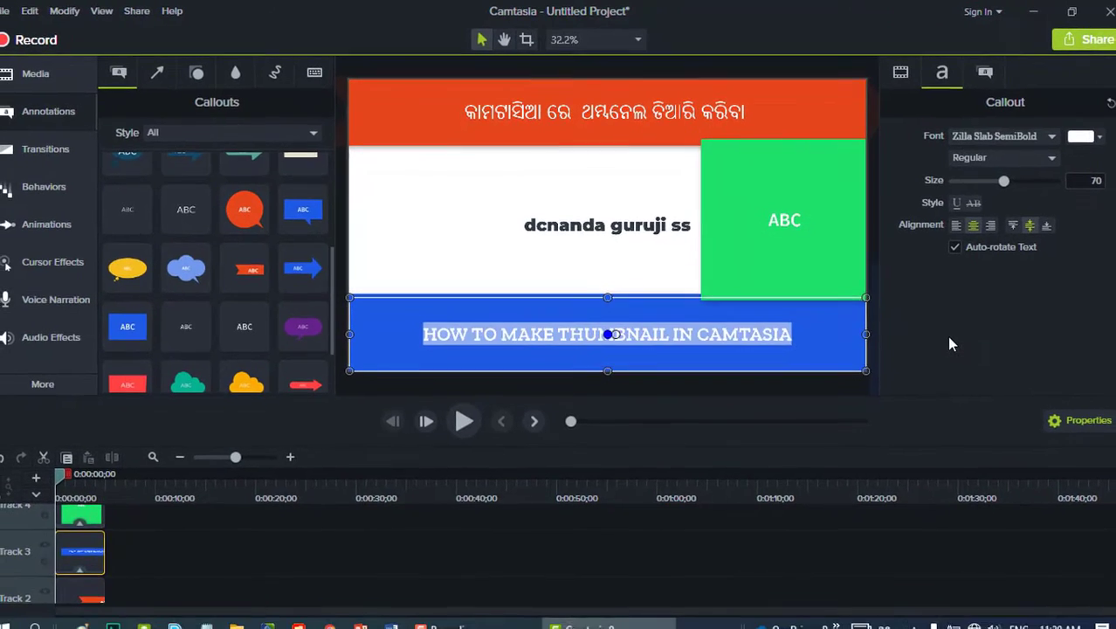
pyautogui.click(1017, 154)
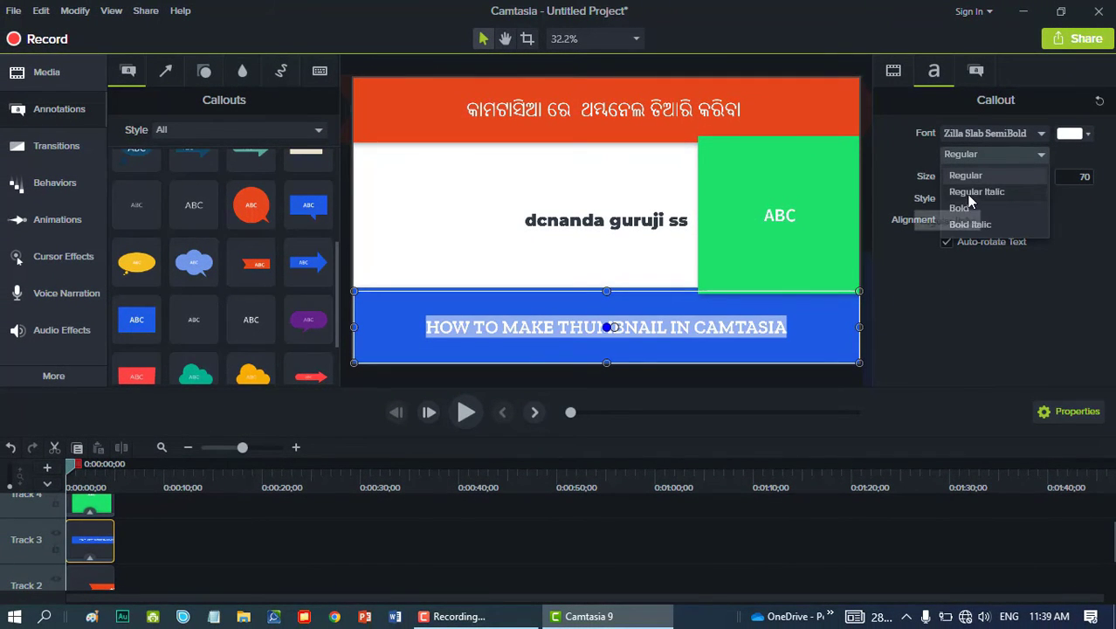
pyautogui.click(964, 224)
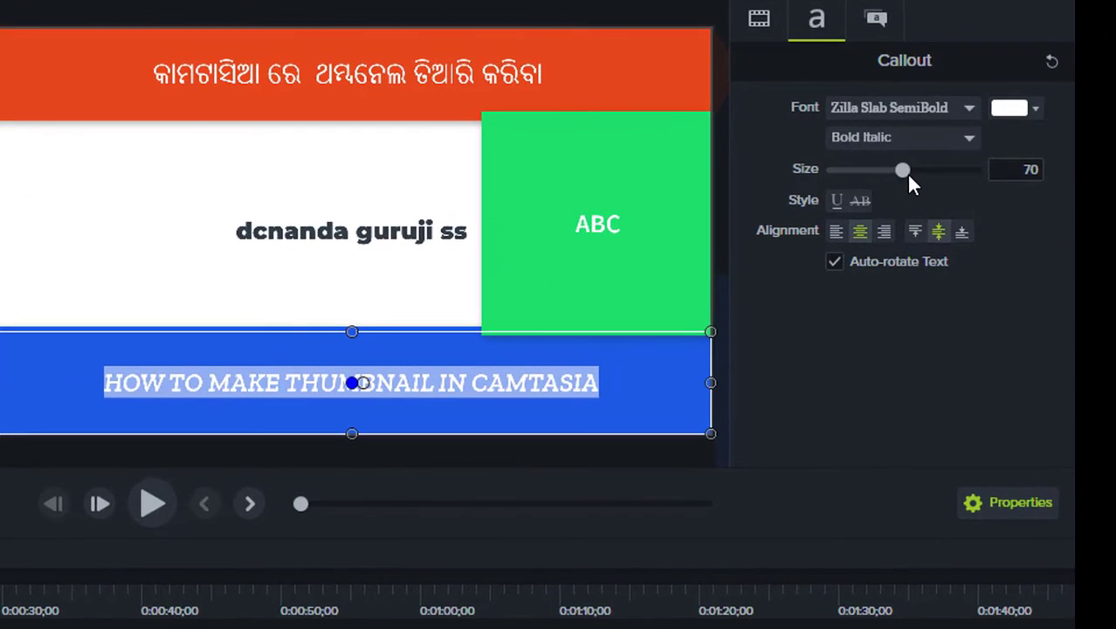
pyautogui.moveTo(908, 175); pyautogui.dragTo(940, 186)
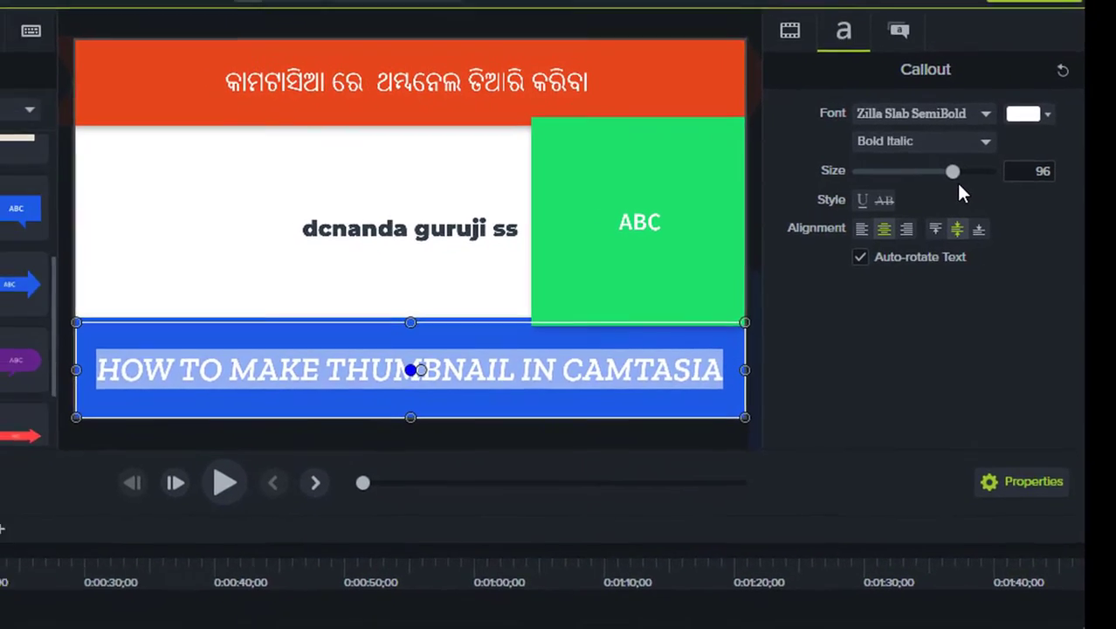
# Try red as the blue banner's text colour, and settle on yellow instead.
pyautogui.click(1023, 114)
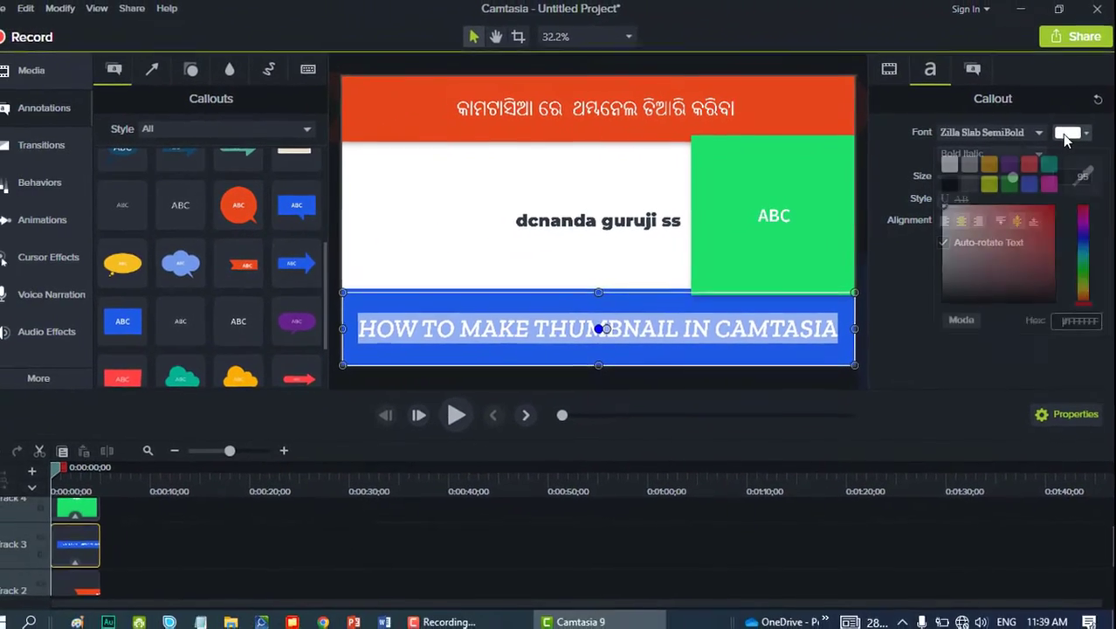
pyautogui.click(1029, 163)
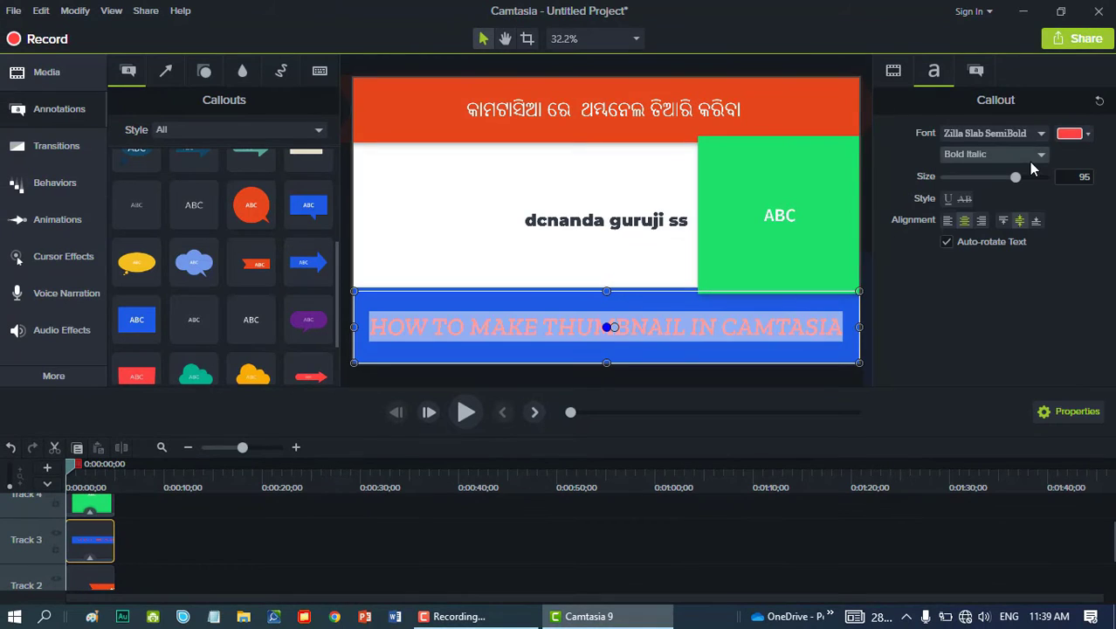
pyautogui.click(1071, 135)
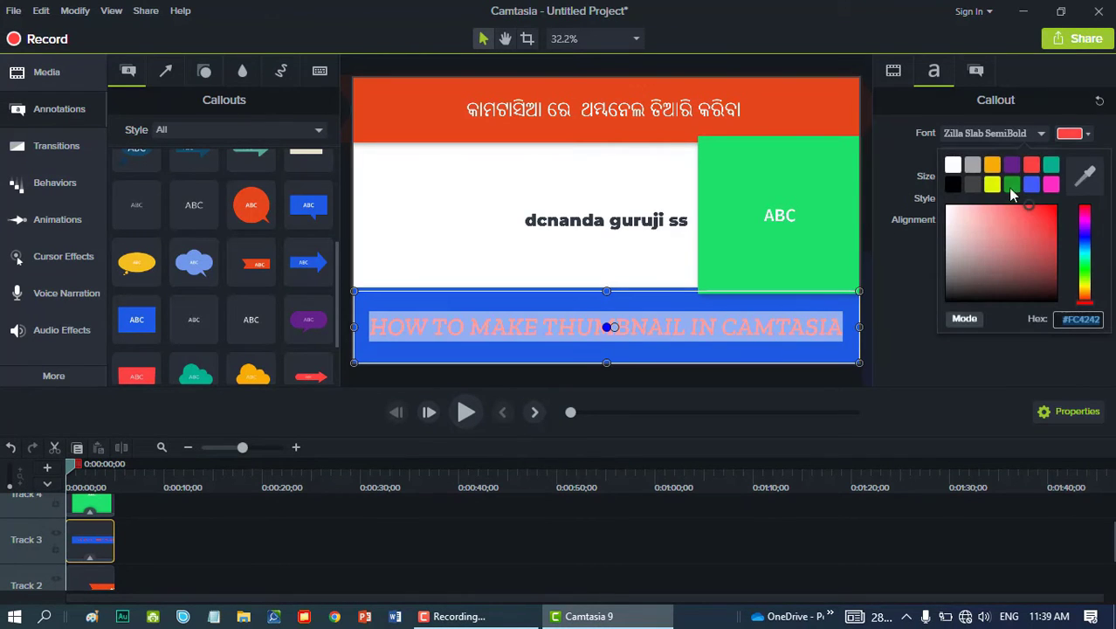
pyautogui.click(992, 183)
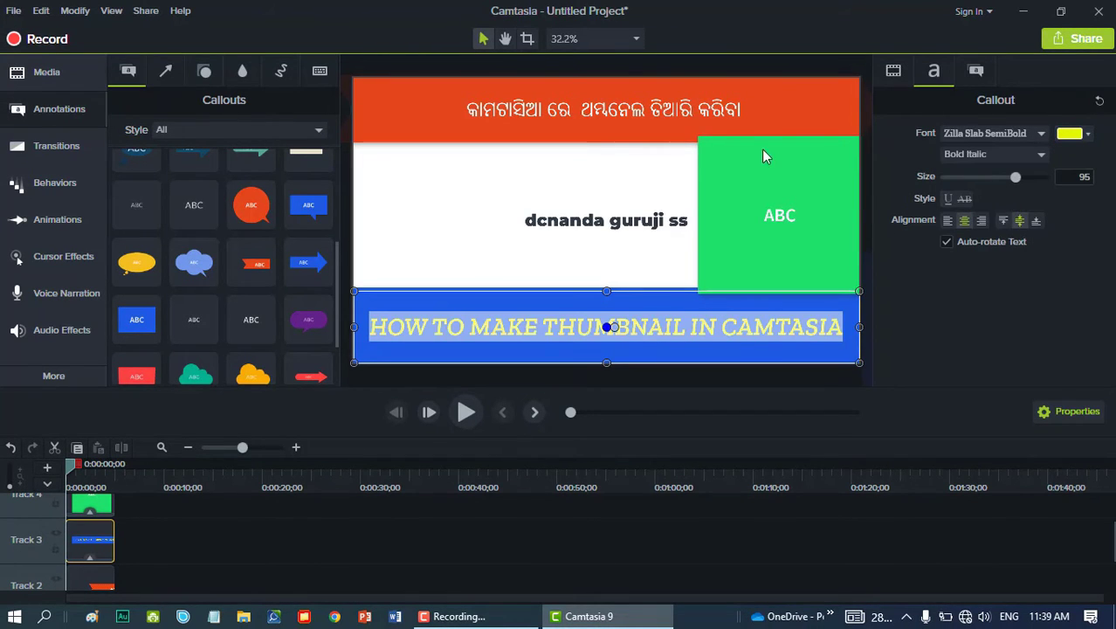
# Enlarge the orange banner's whole Odia title to size 115 and colour its text blue.
pyautogui.doubleClick(750, 108)
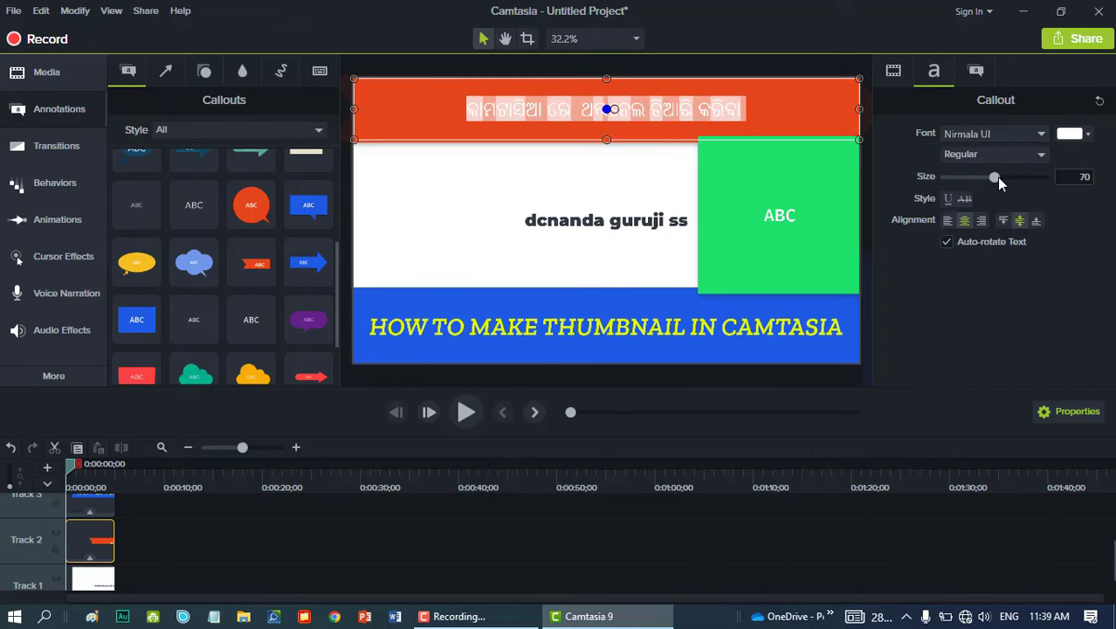
pyautogui.moveTo(997, 176); pyautogui.dragTo(1034, 178)
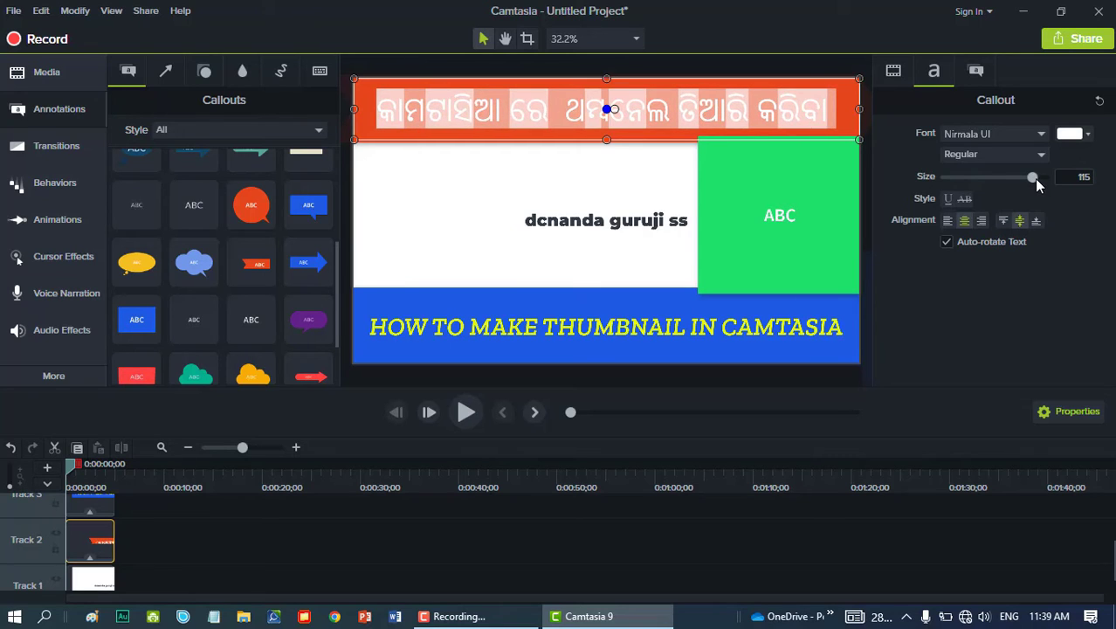
pyautogui.click(1068, 134)
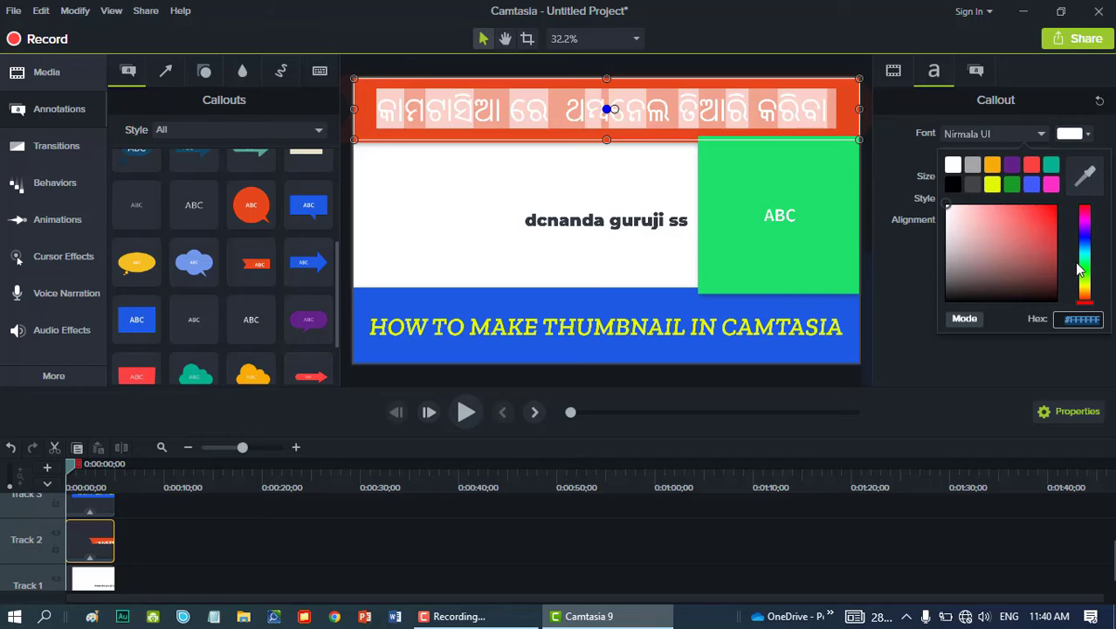
pyautogui.click(1087, 236)
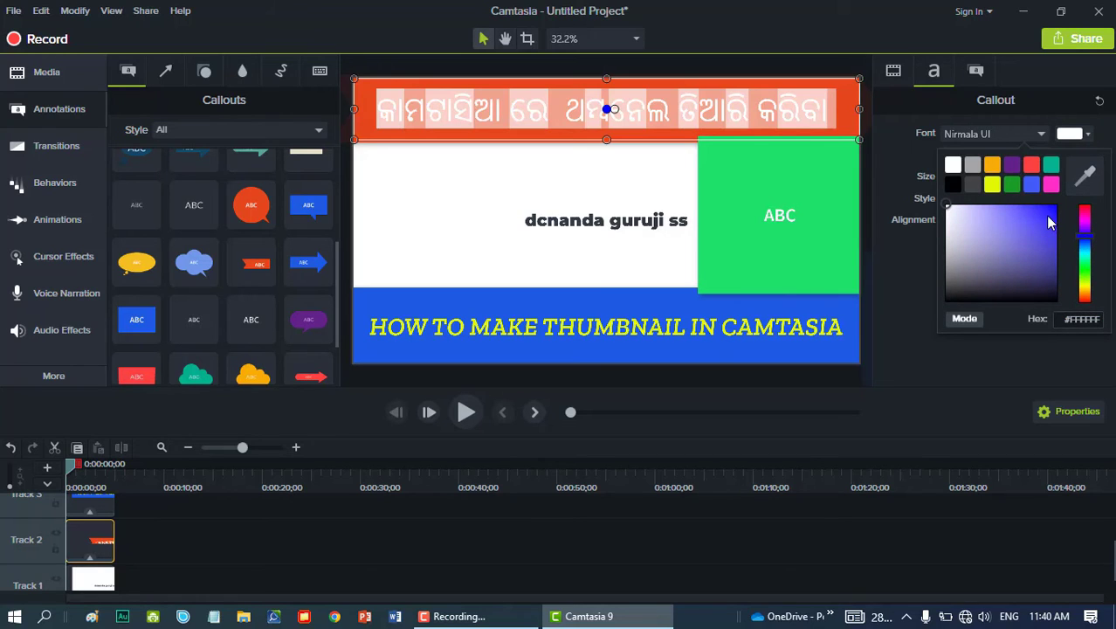
pyautogui.click(1048, 220)
pyautogui.click(878, 245)
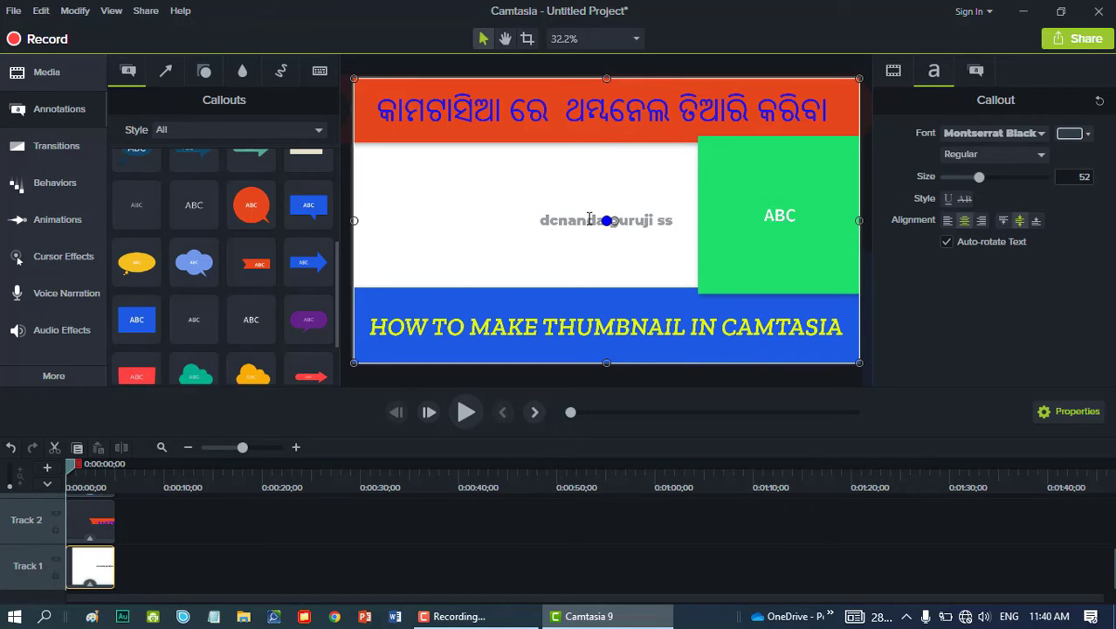
# Place the thumbnail.png image on the canvas and resize it to about 90% scale so it covers the green callout.
pyautogui.click(504, 203)
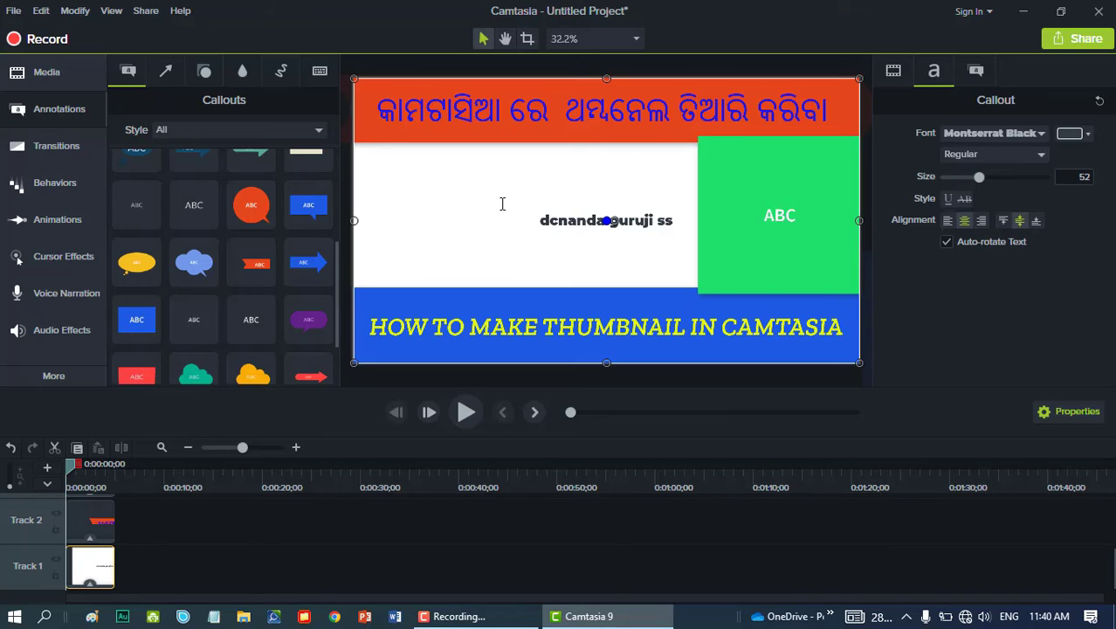
pyautogui.hotkey('ctrl', 'v')
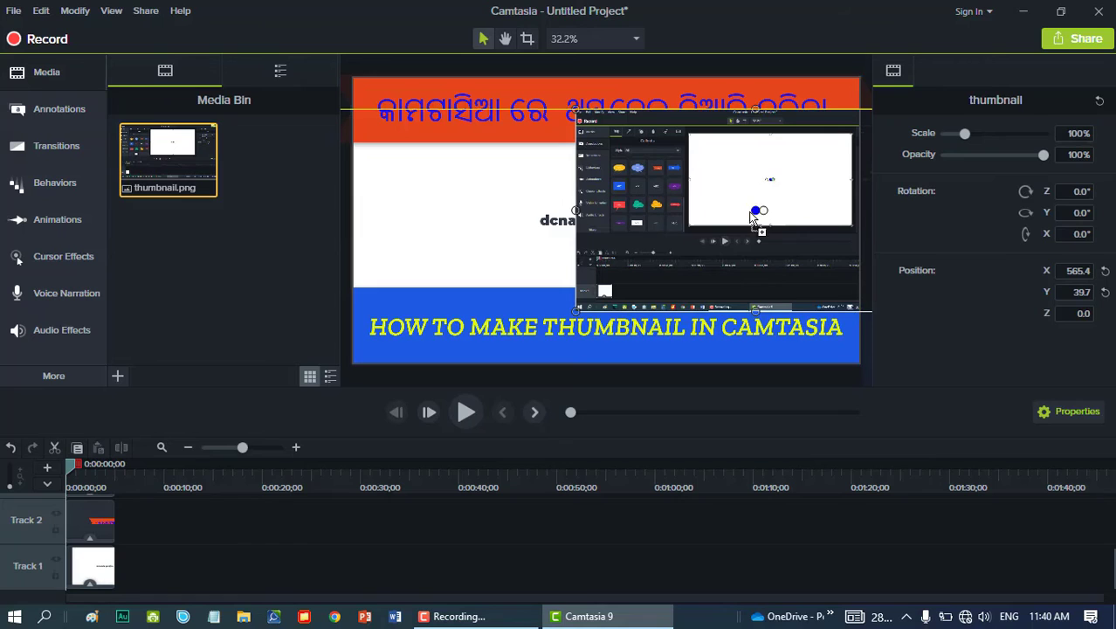
pyautogui.moveTo(753, 218); pyautogui.dragTo(750, 218)
pyautogui.moveTo(582, 303); pyautogui.dragTo(674, 254)
pyautogui.moveTo(757, 222); pyautogui.dragTo(727, 239)
pyautogui.moveTo(651, 266); pyautogui.dragTo(702, 258)
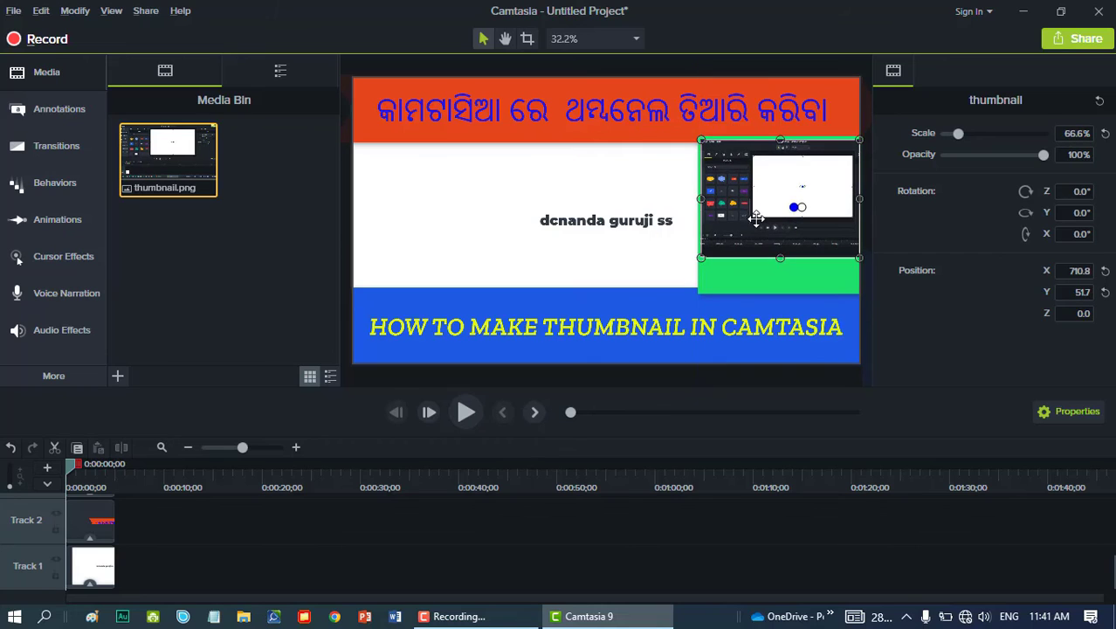
pyautogui.moveTo(756, 209); pyautogui.dragTo(779, 292)
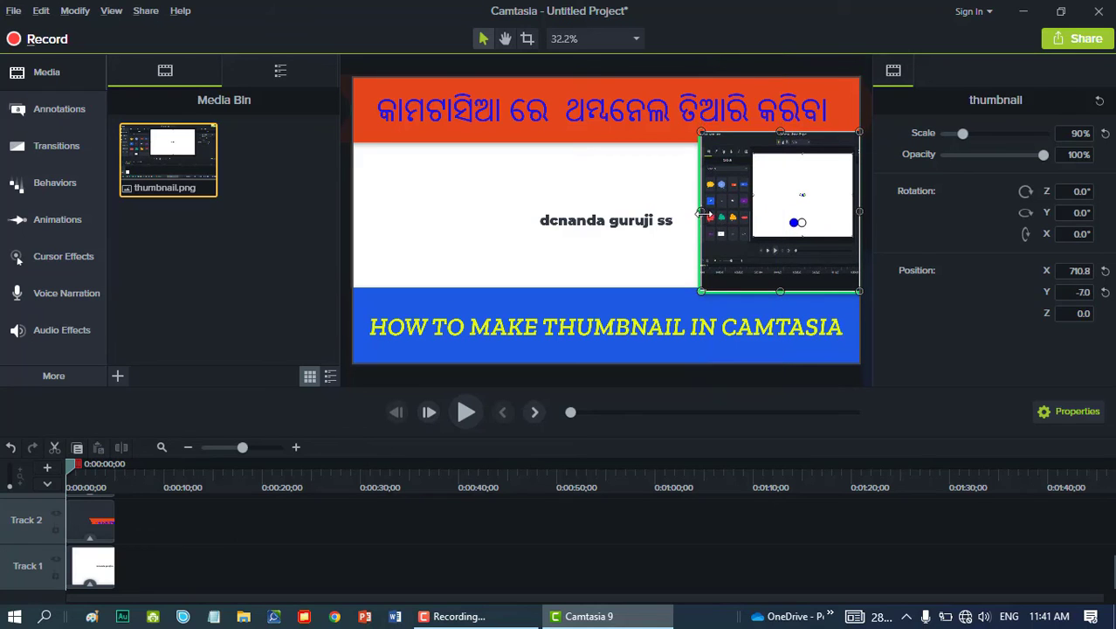
pyautogui.moveTo(701, 213); pyautogui.dragTo(691, 212)
# Add a second line reading "SHARE AND SUBSCRIBE" below the channel name in the white callout.
pyautogui.doubleClick(681, 220)
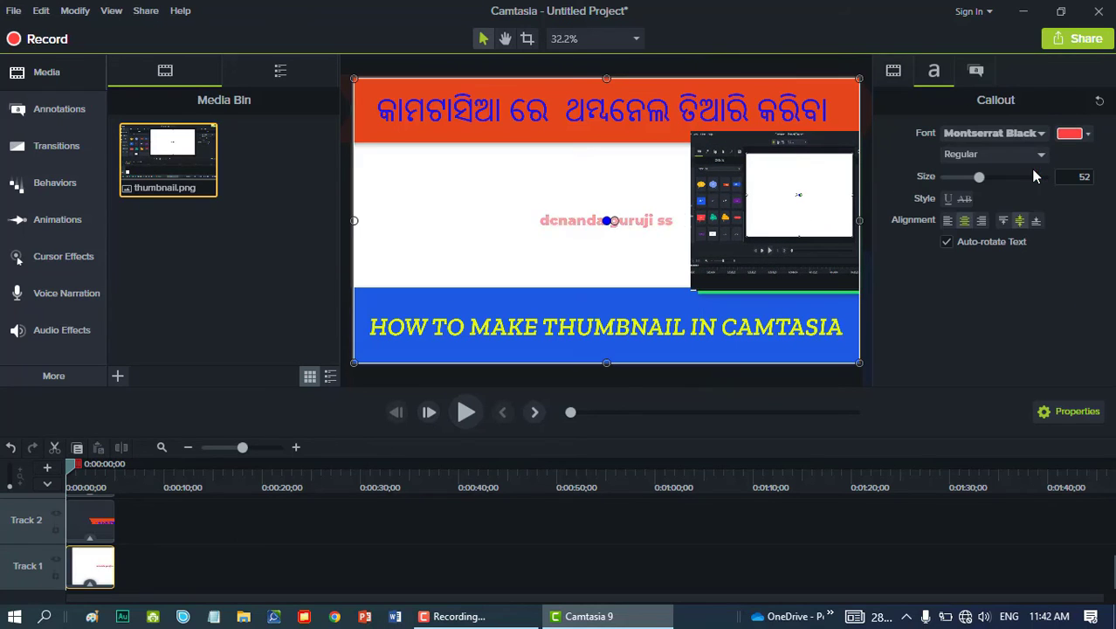
pyautogui.press('Return')
pyautogui.write('SHAR')
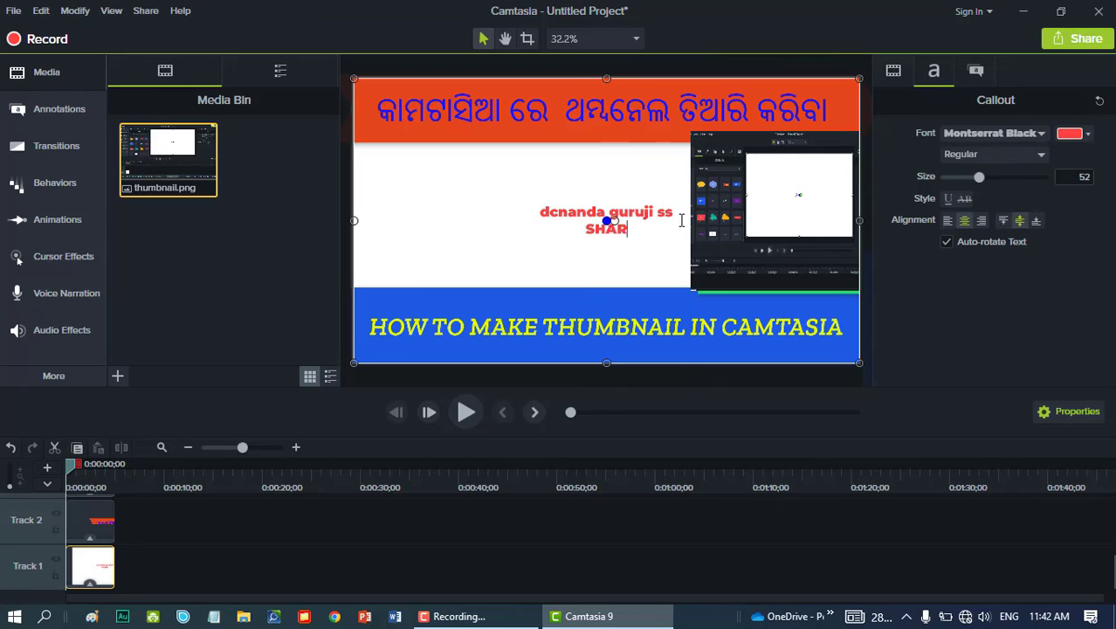
pyautogui.write('E AND SUBS')
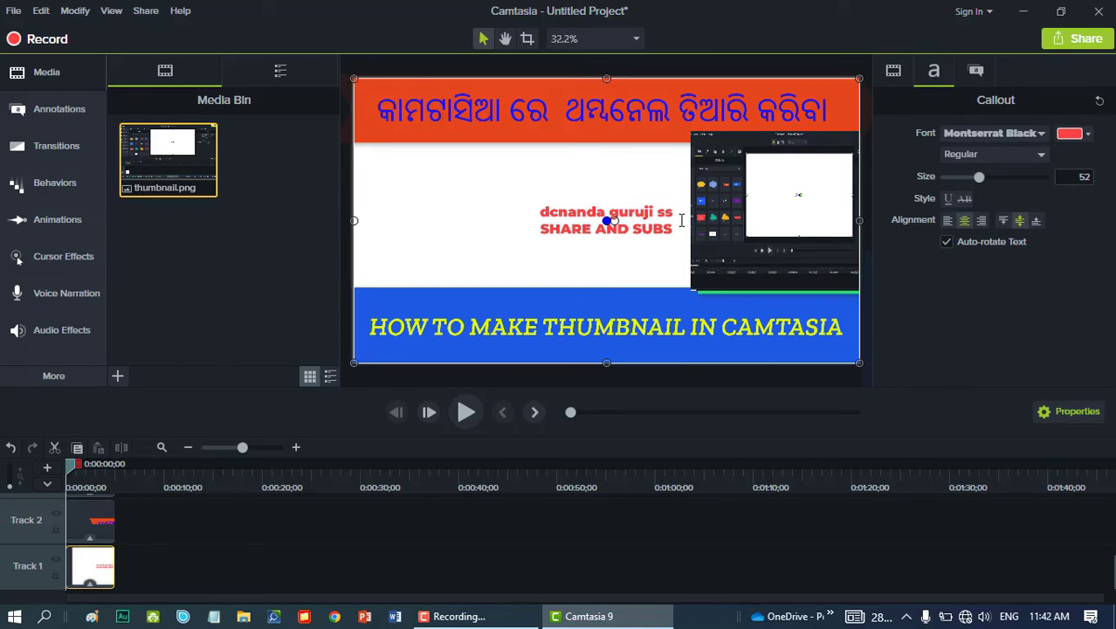
pyautogui.write('CRI')
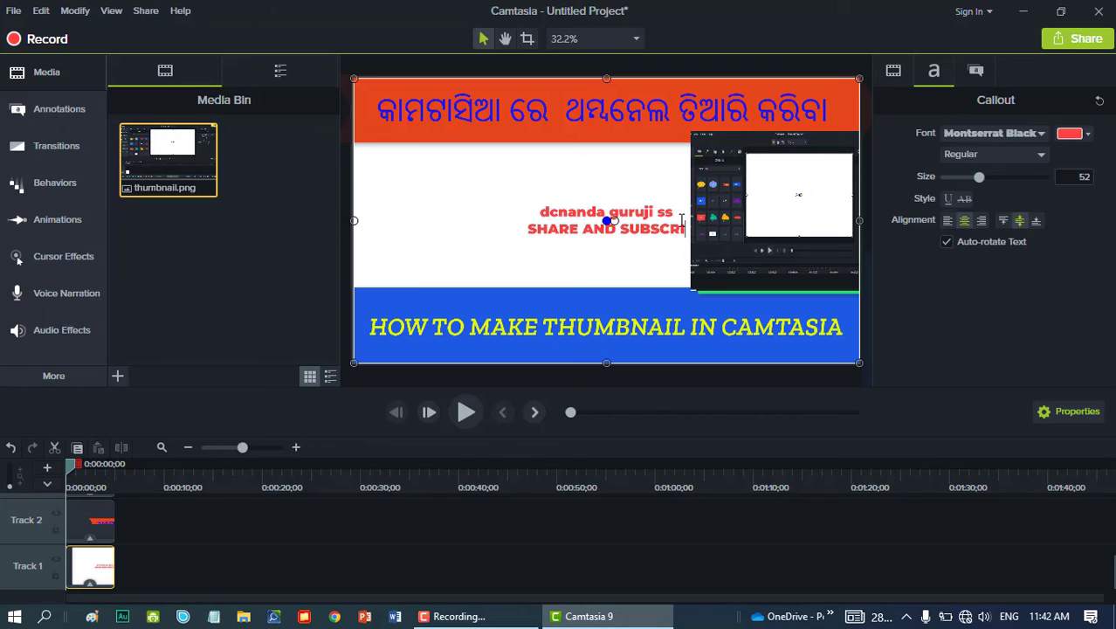
pyautogui.write('BE')
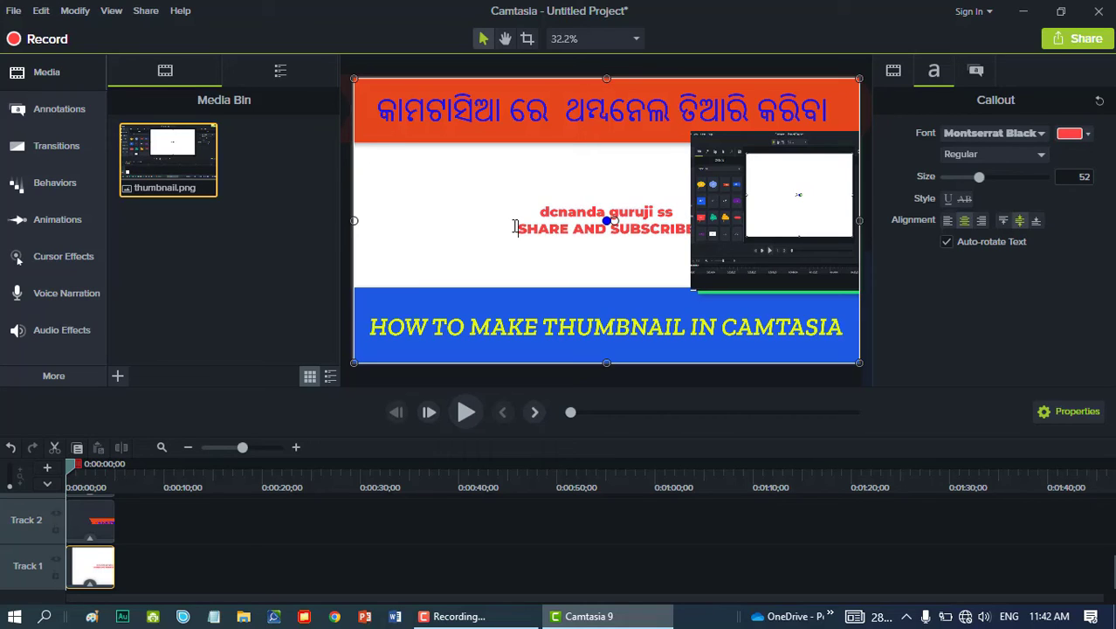
# Capitalise the "ss" ending the channel name as "SS", keeping "SHARE AND SUBSCRIBE" on its own line.
pyautogui.press('BackSpace')
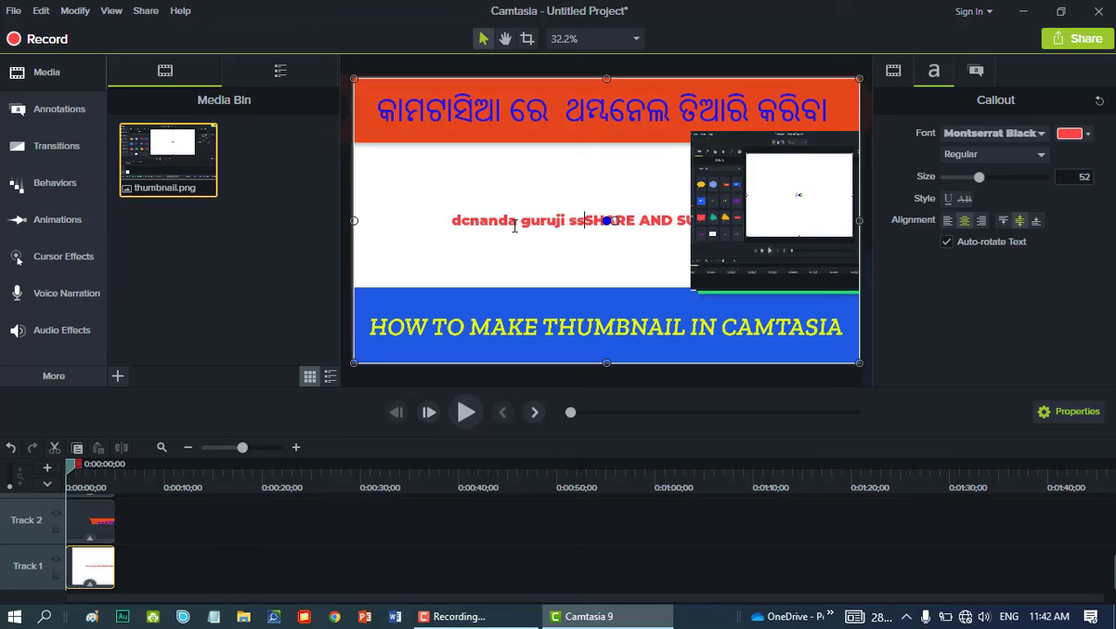
pyautogui.press('BackSpace')
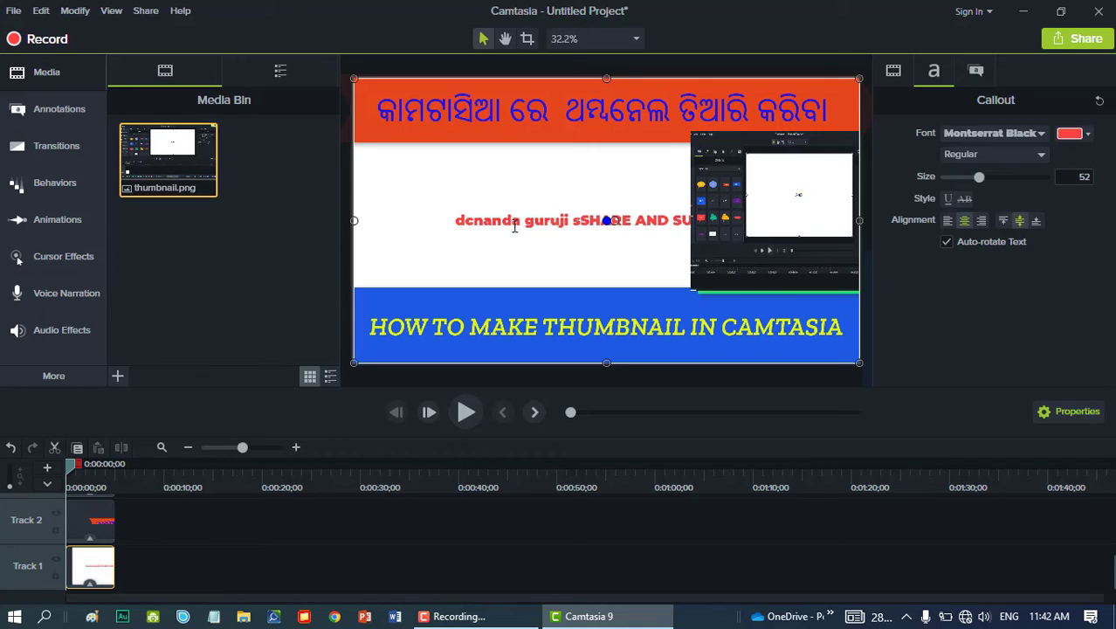
pyautogui.write('SS')
pyautogui.press('Return')
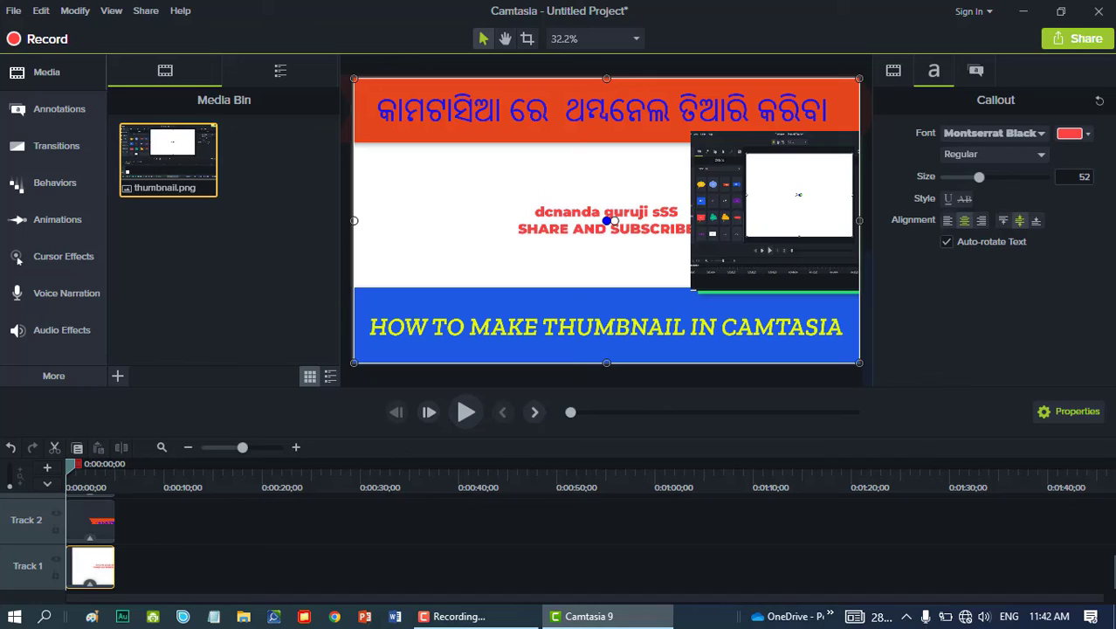
# Refit the thumbnail.png image over the green callout at about 91% scale, clear of the white callout's text.
pyautogui.moveTo(839, 210); pyautogui.dragTo(858, 209)
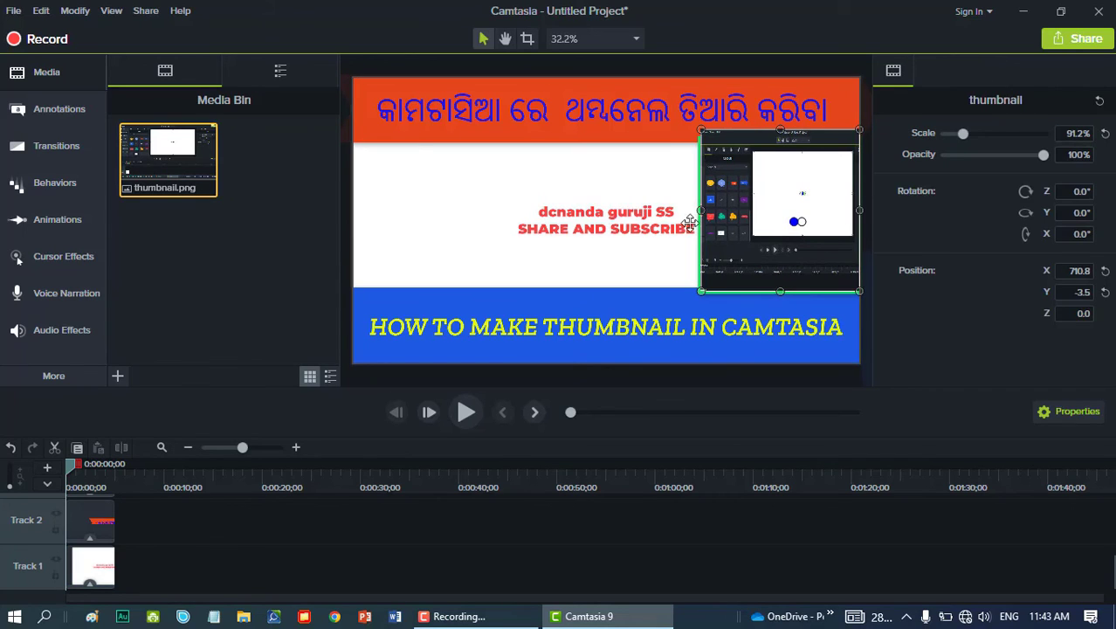
pyautogui.click(272, 291)
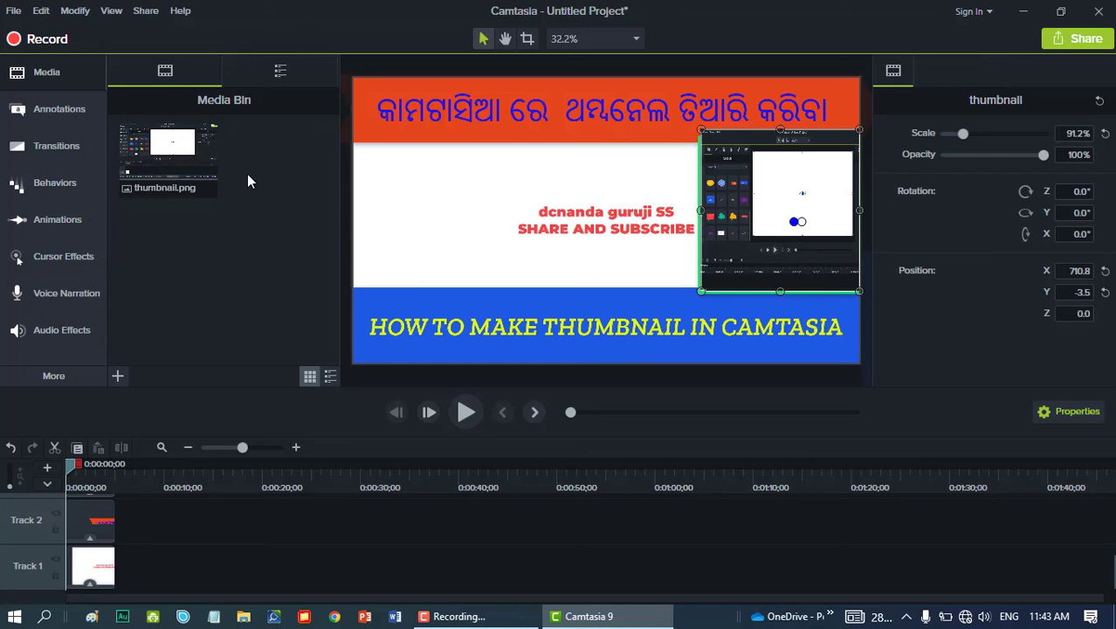
# Export the current frame to the Desktop as a PNG file named "MAKING THUMBNAIL IN CAMTASIA".
pyautogui.click(146, 15)
pyautogui.click(66, 187)
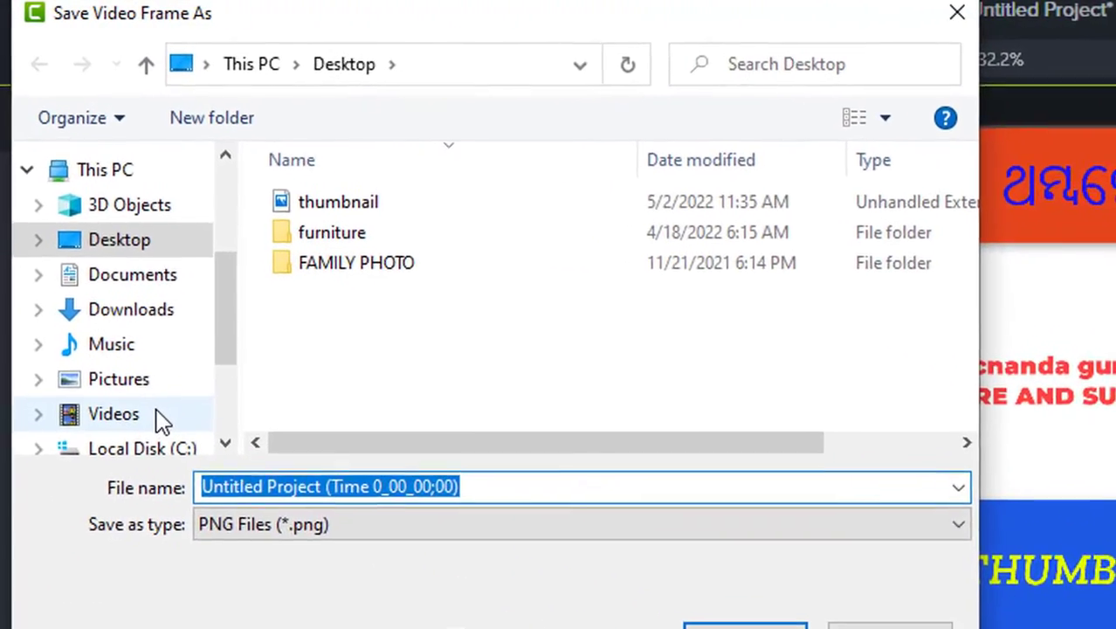
pyautogui.write('MM')
pyautogui.press('BackSpace')
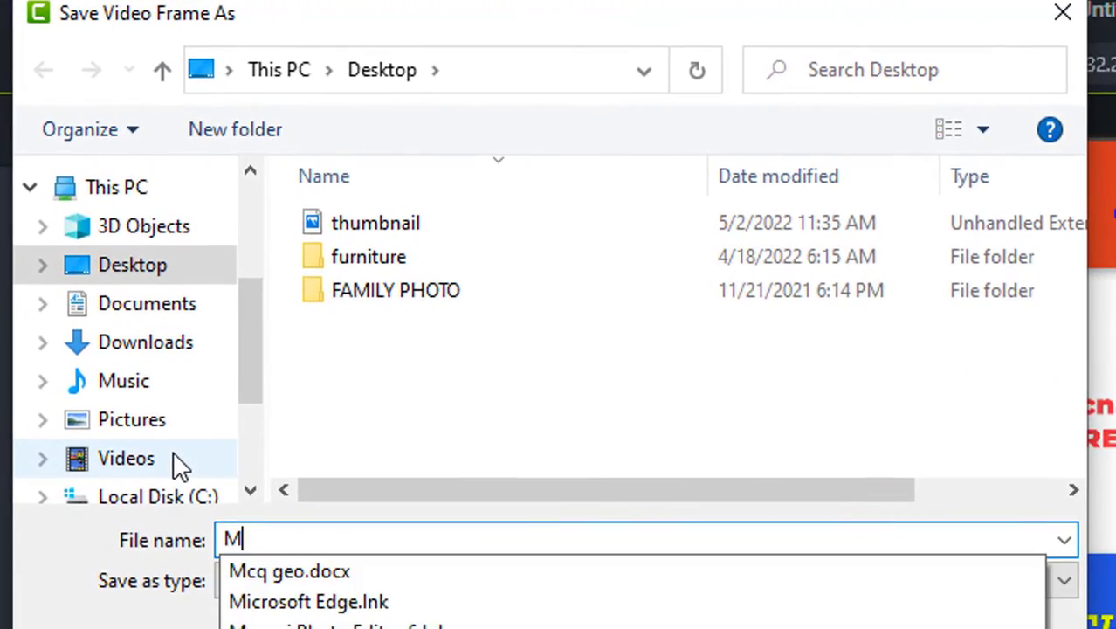
pyautogui.write('AKING ')
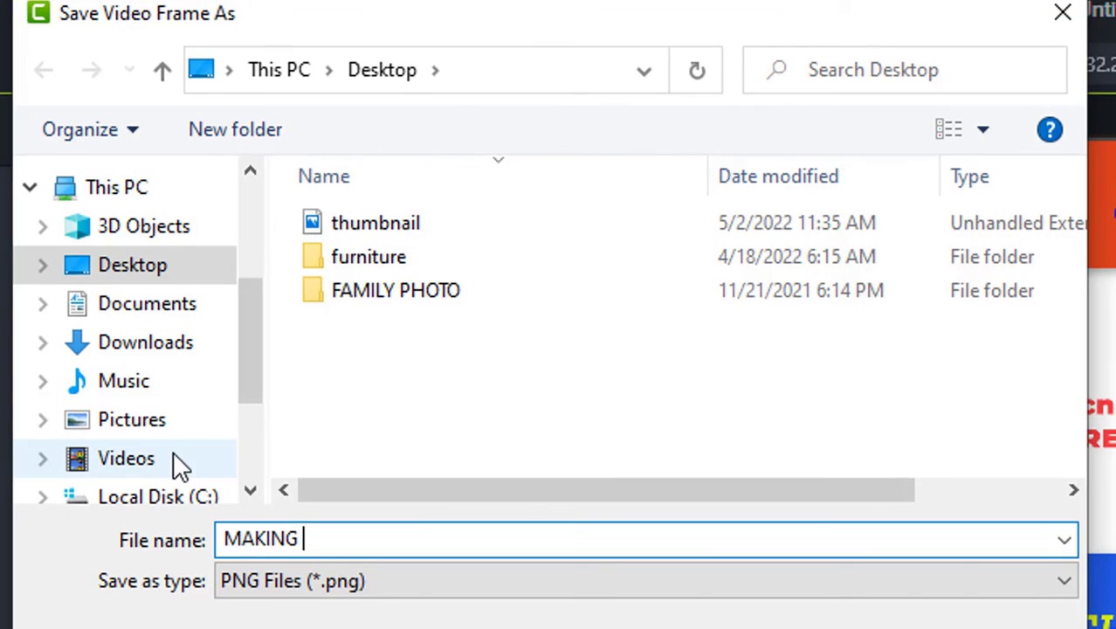
pyautogui.write('THUMBNA')
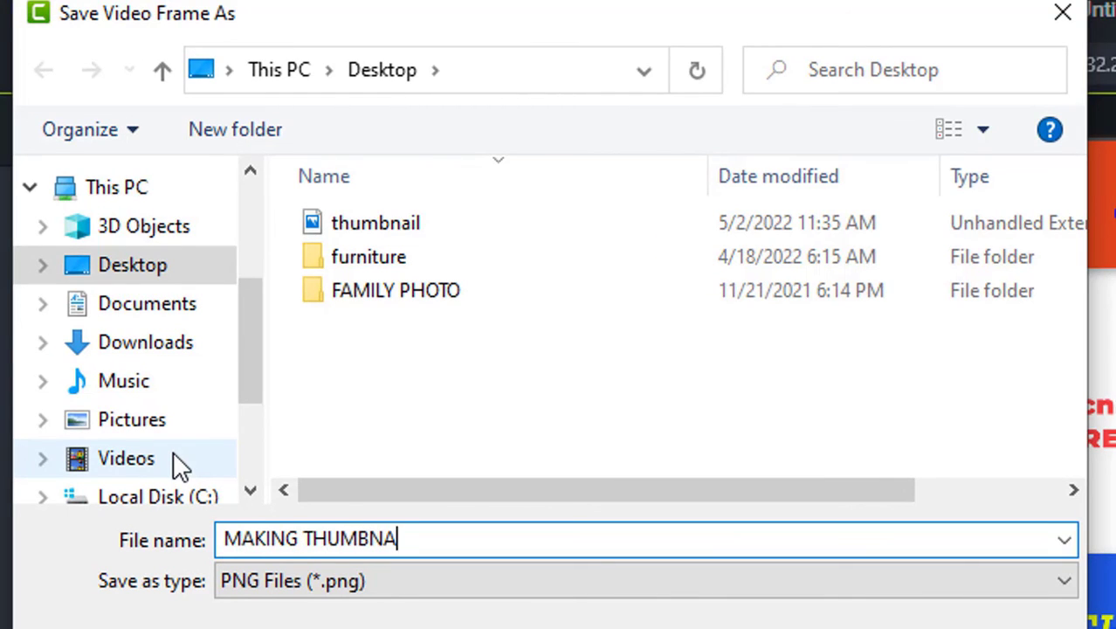
pyautogui.write('IL IN CAM')
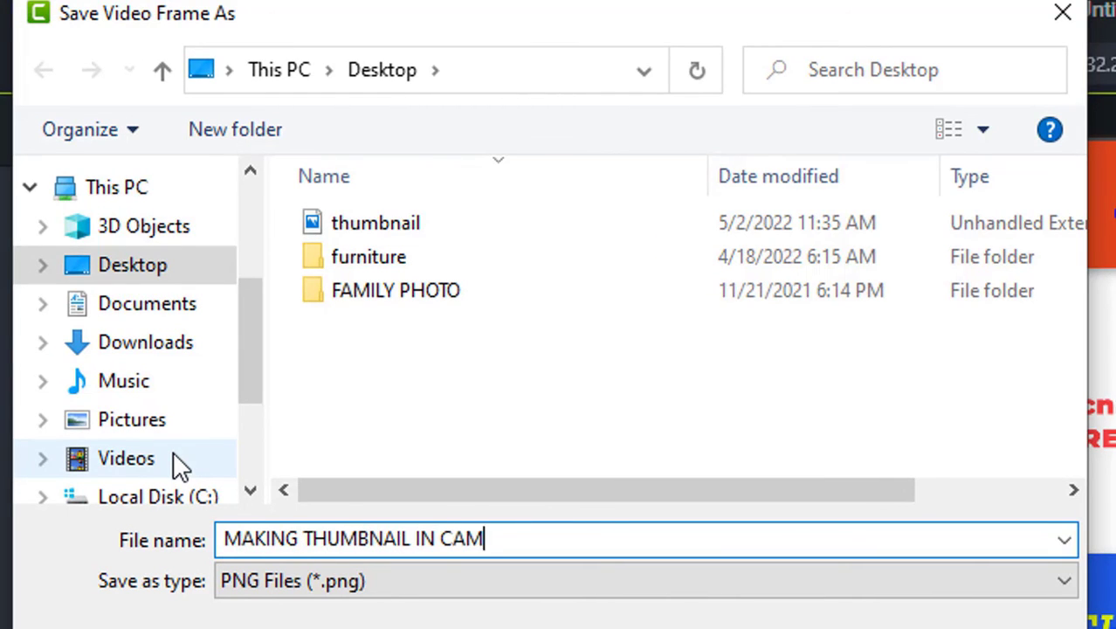
pyautogui.write('TASIA')
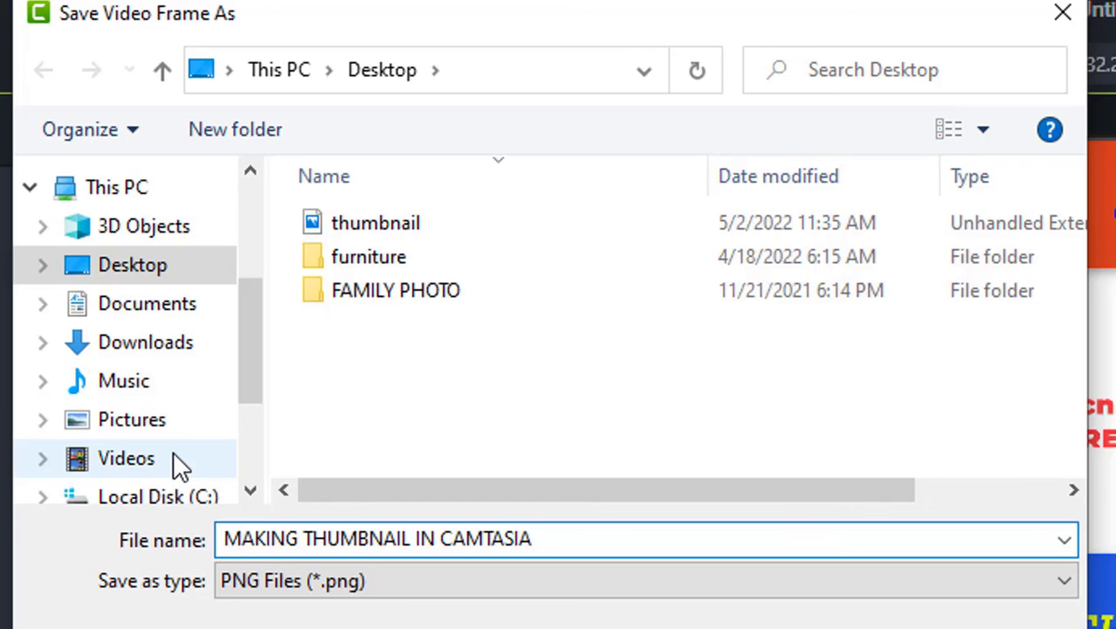
pyautogui.click(162, 269)
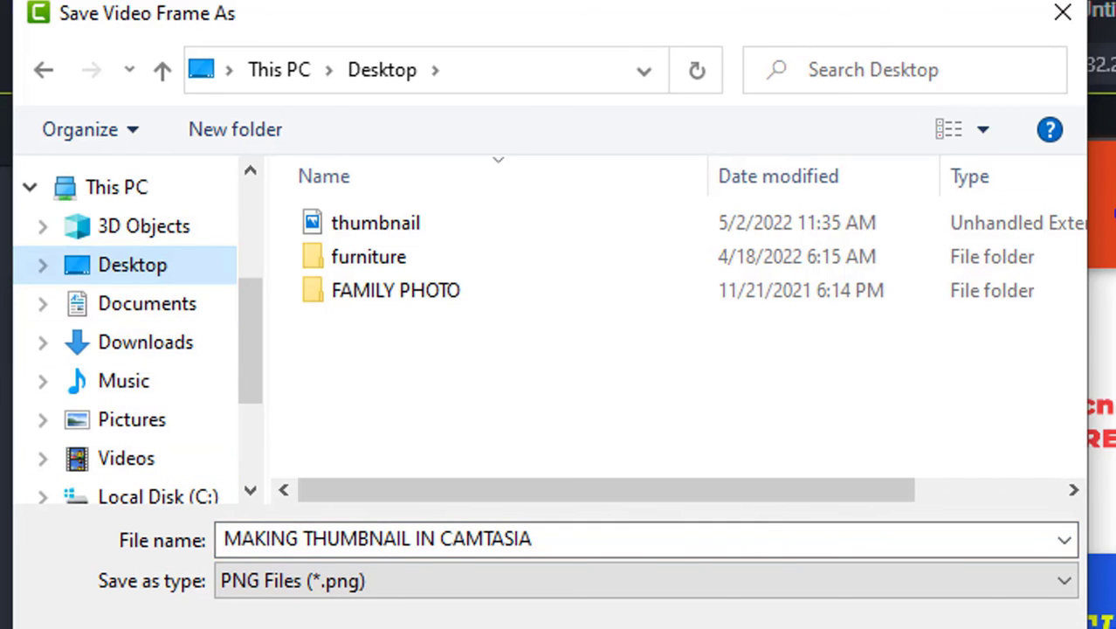